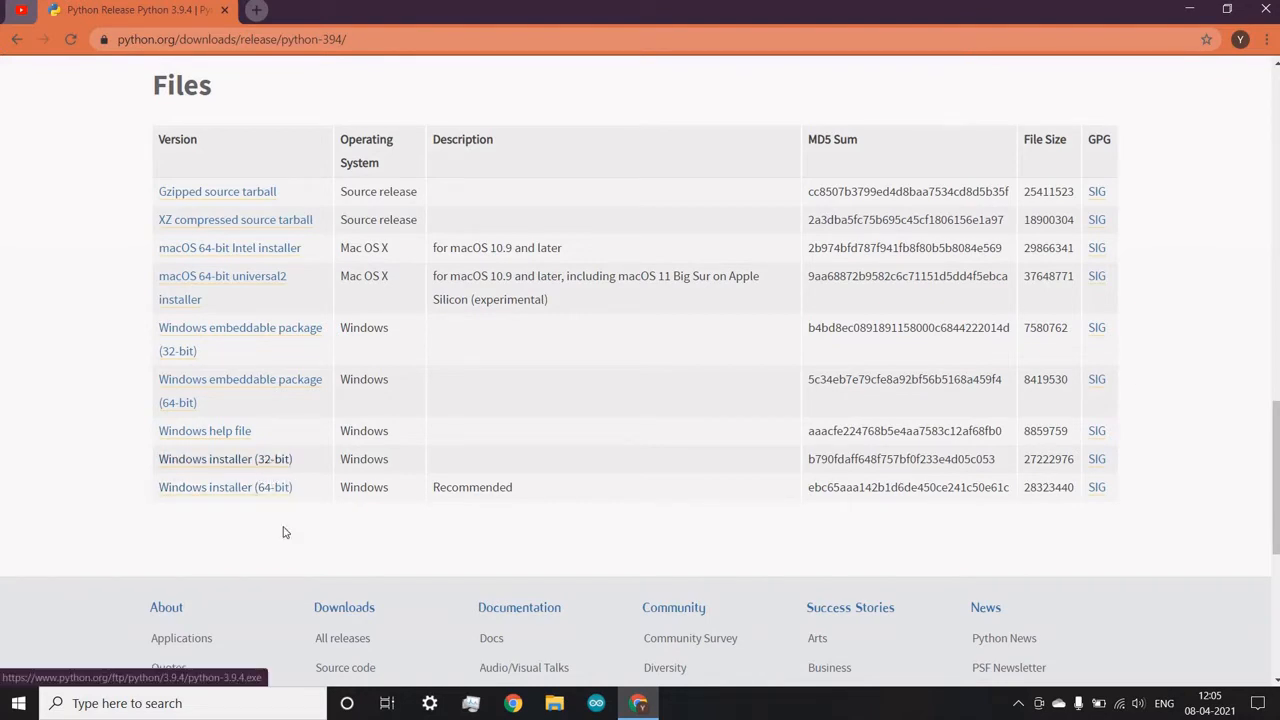
# - Look up the system type in the Windows "About your PC" settings and return to the browser
pyautogui.click(228, 709)
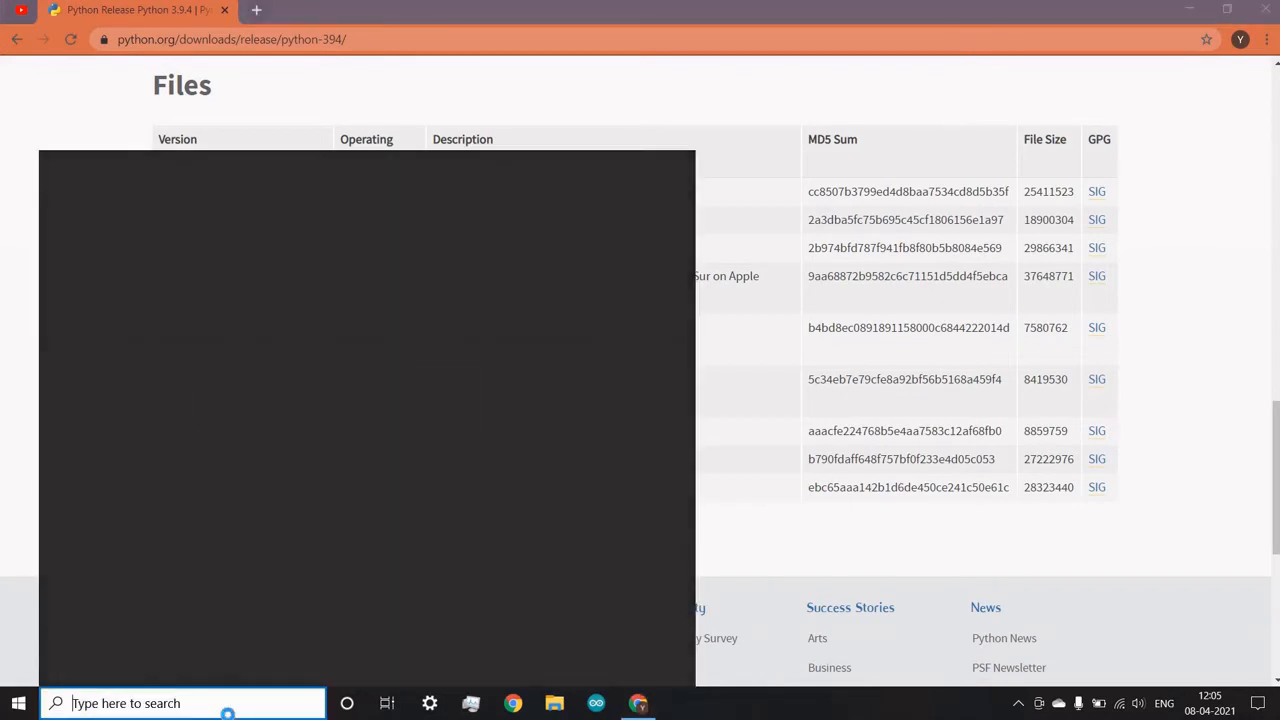
pyautogui.write('about')
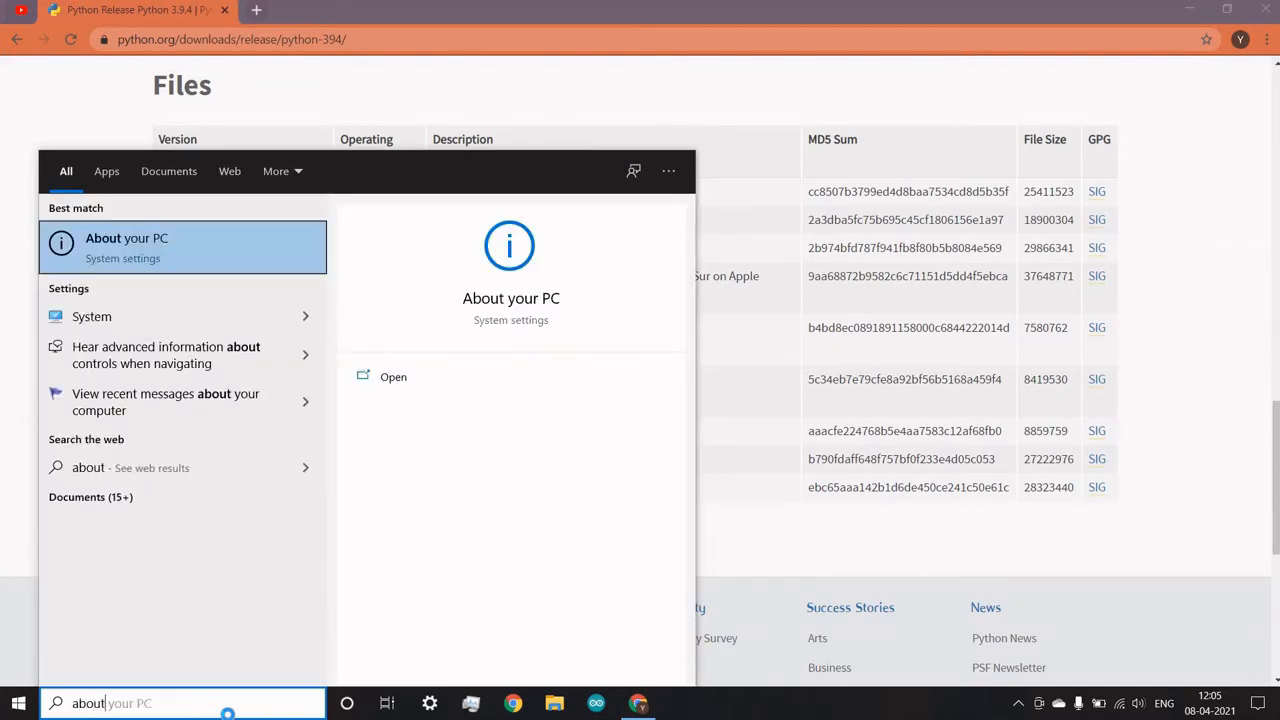
pyautogui.write(' your ')
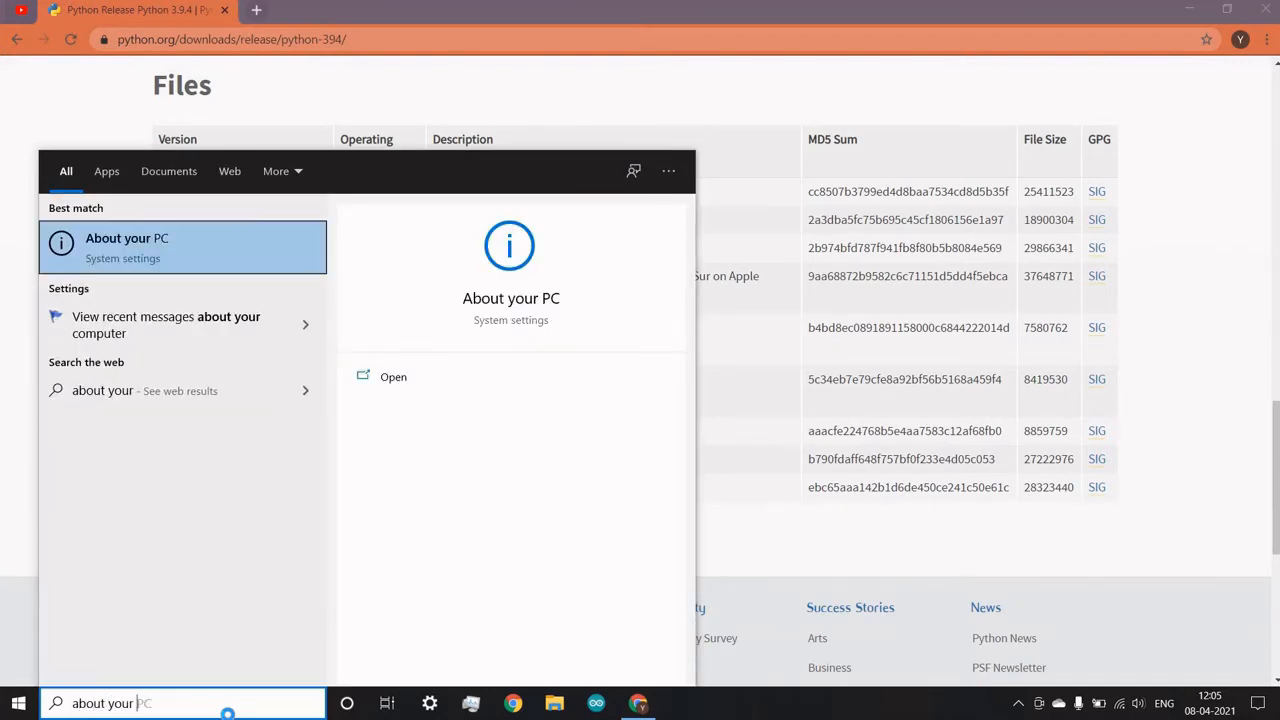
pyautogui.write('pc')
pyautogui.press('Return')
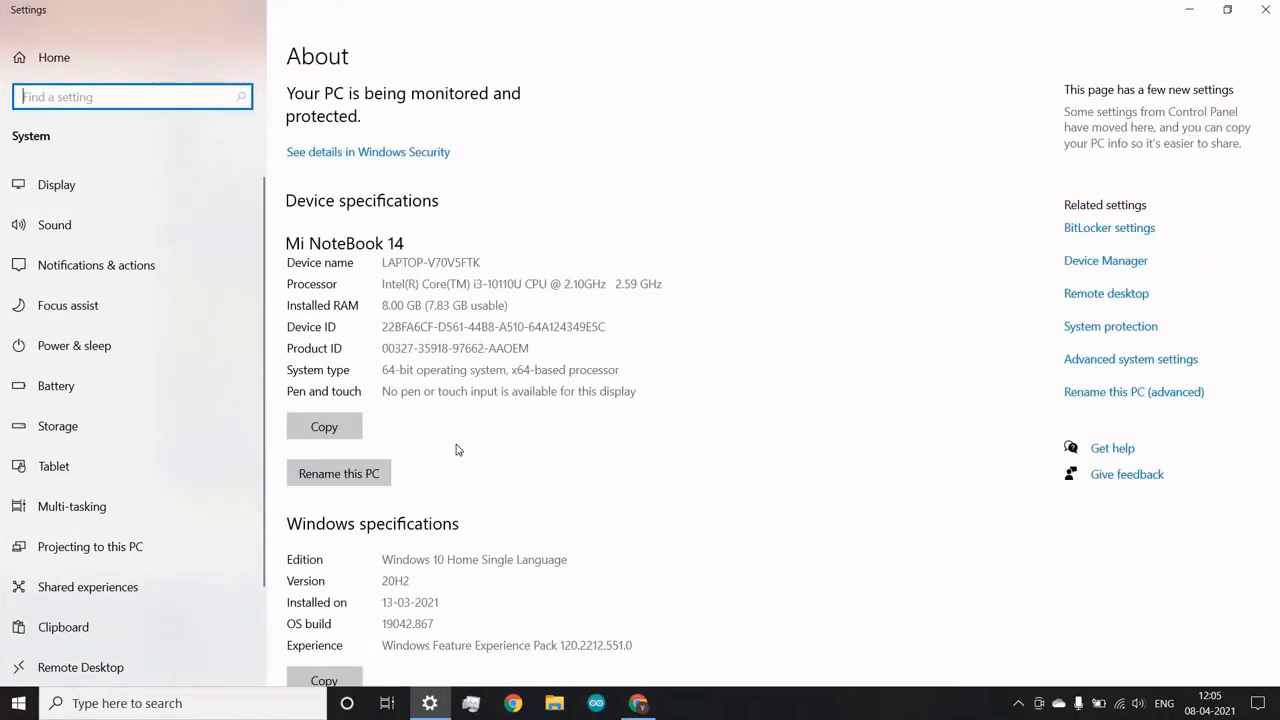
pyautogui.moveTo(383, 370); pyautogui.dragTo(511, 371)
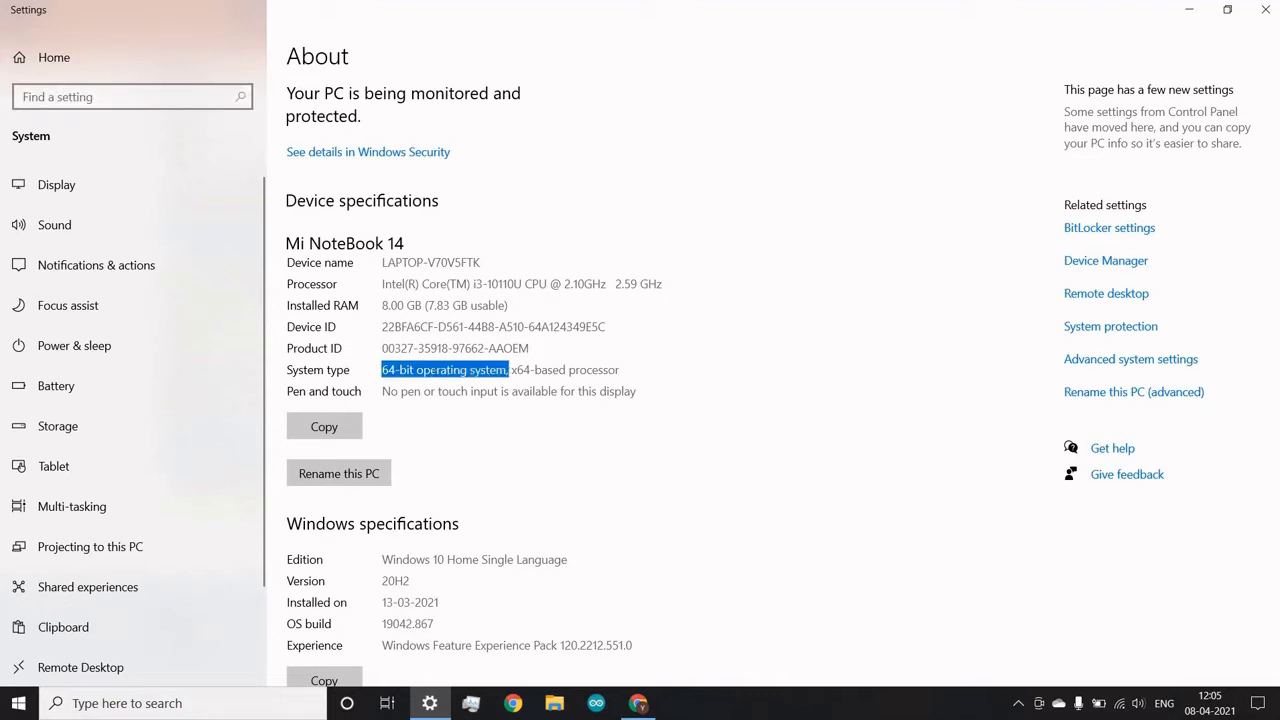
pyautogui.click(1189, 9)
# - Download the 64-bit Windows installer for Python 3.9.4 and run its Upgrade Now setup through to the end
pyautogui.scroll(-1, 425, 428)
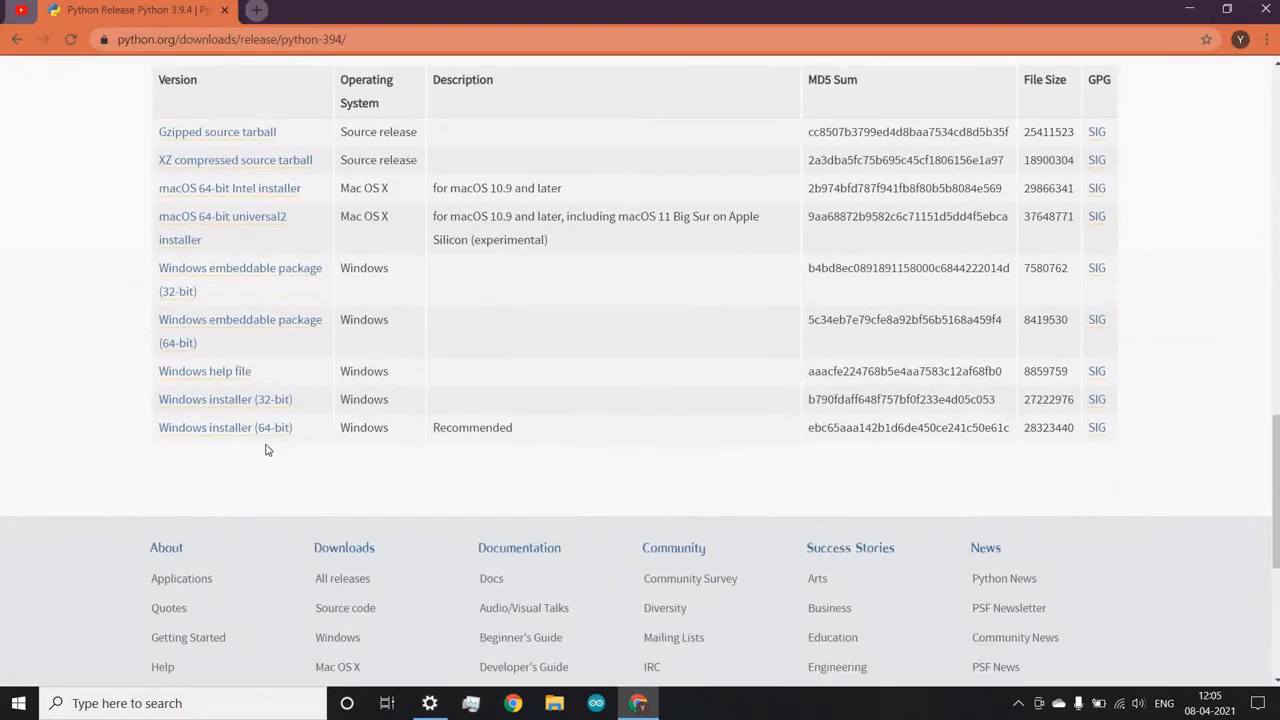
pyautogui.click(237, 430)
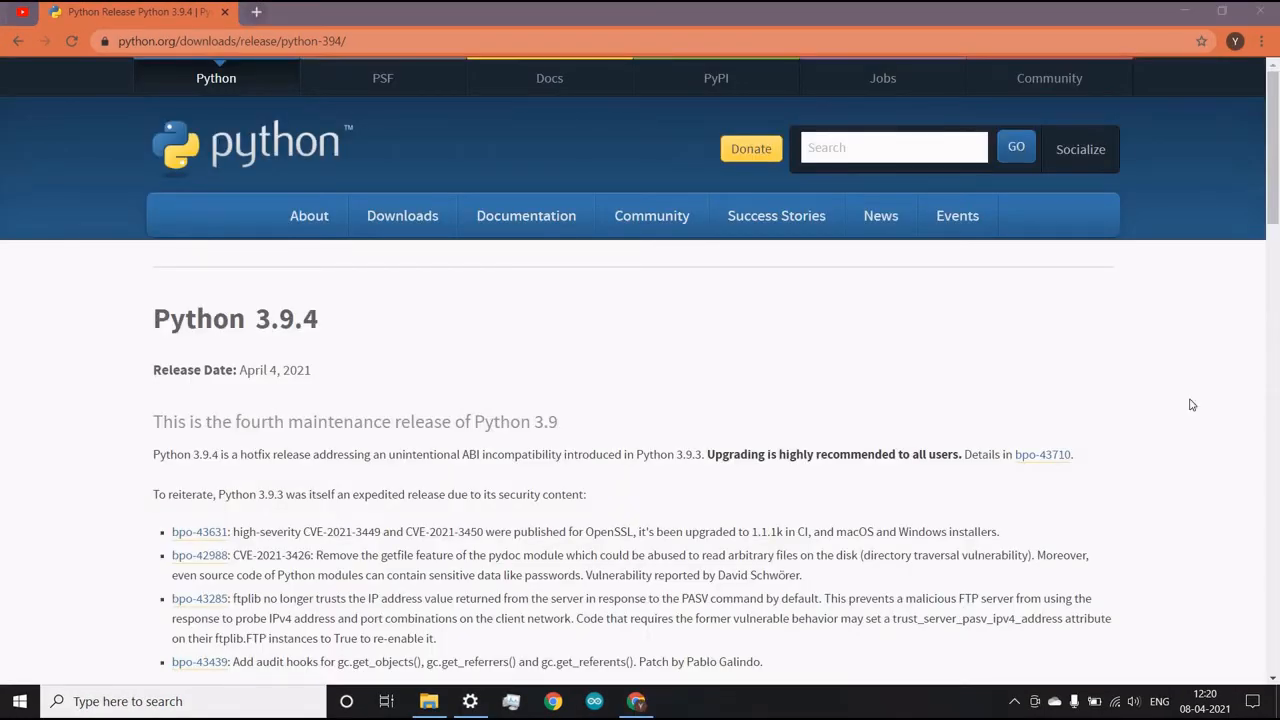
pyautogui.click(1262, 41)
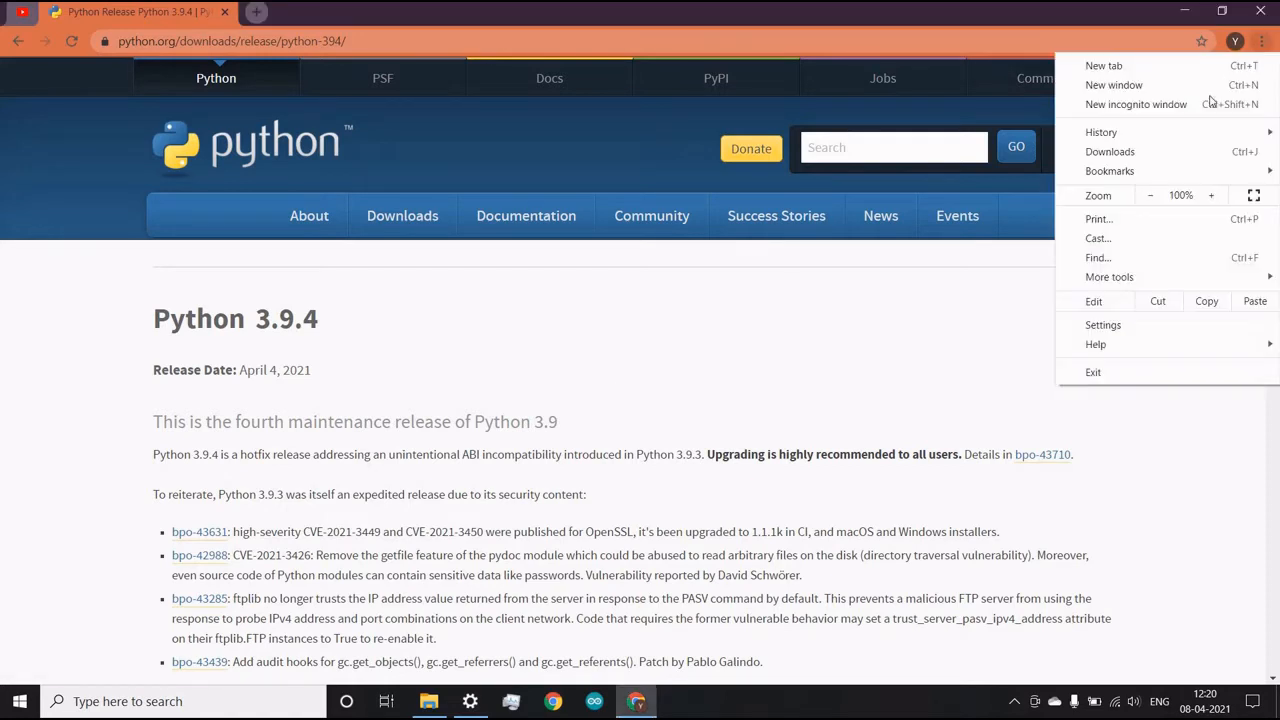
pyautogui.click(1140, 152)
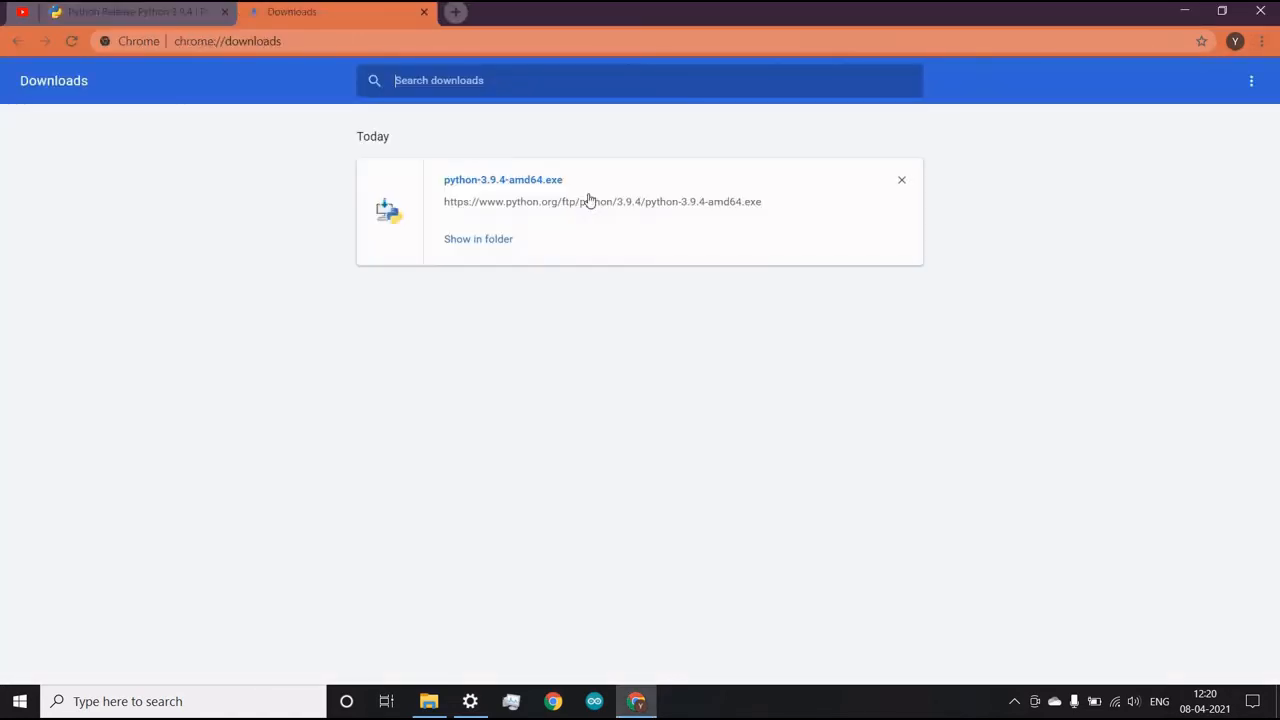
pyautogui.click(525, 182)
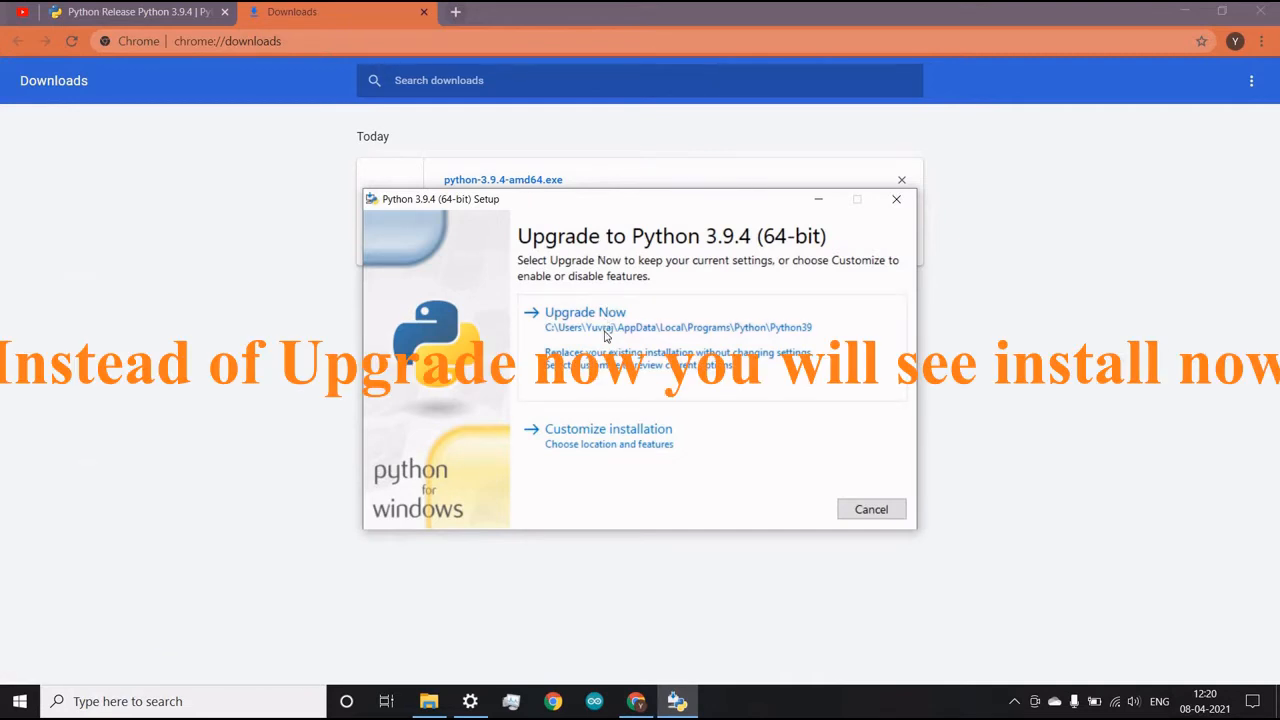
pyautogui.click(605, 333)
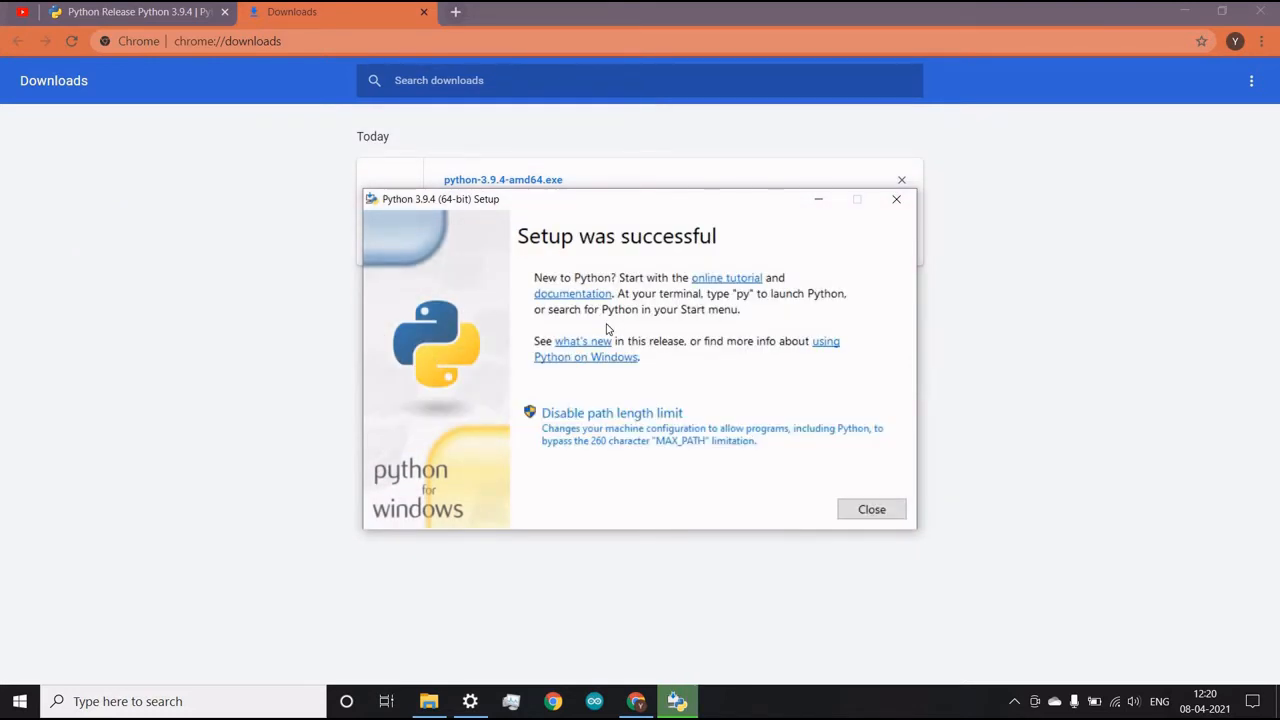
pyautogui.click(894, 201)
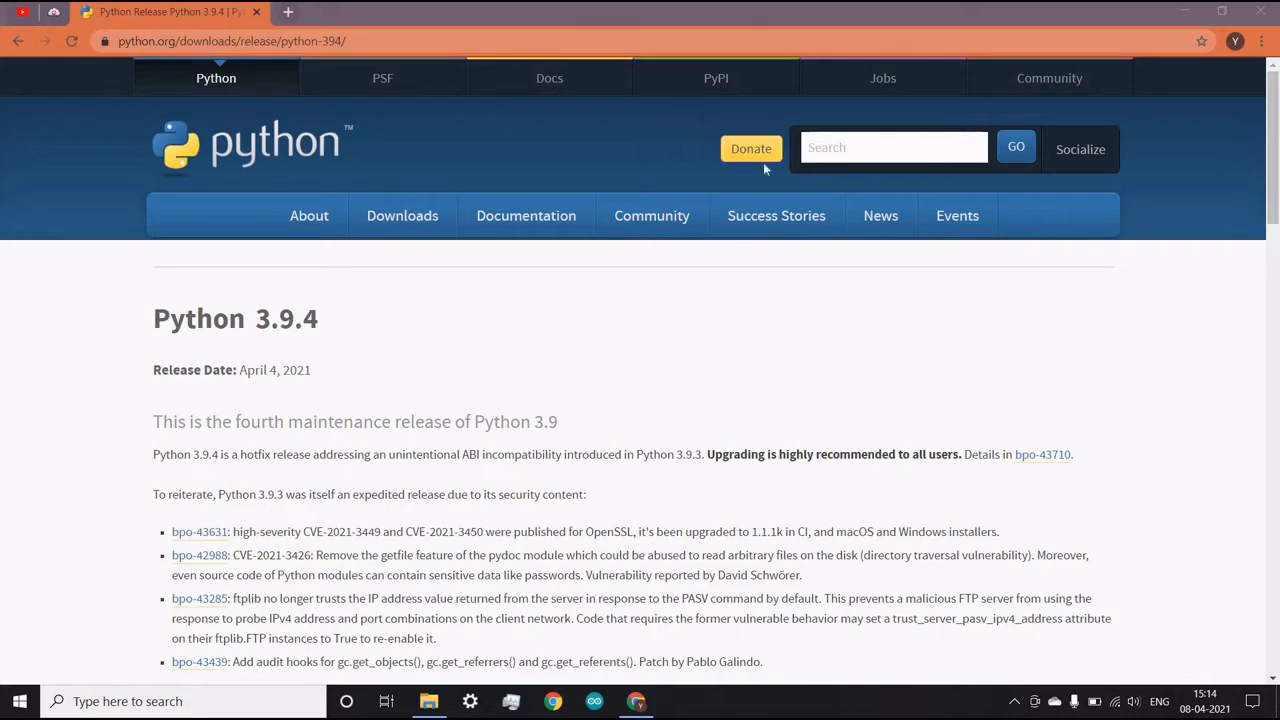
pyautogui.click(288, 14)
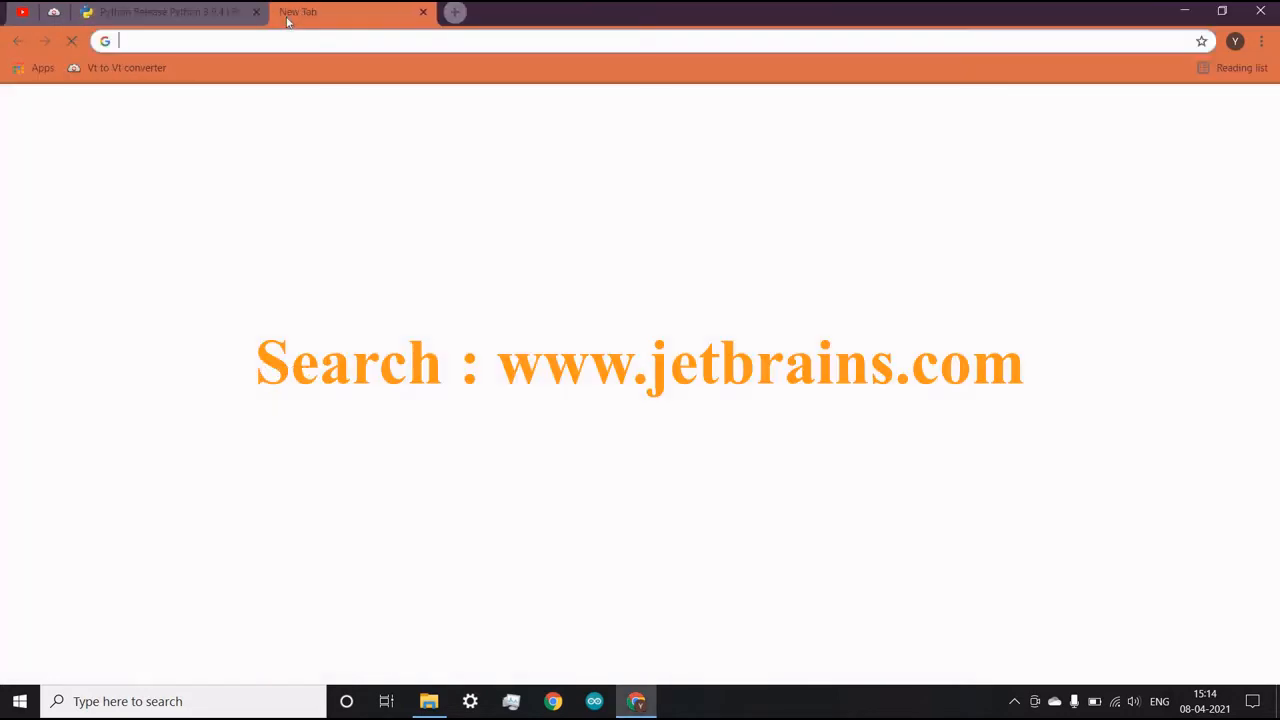
pyautogui.write('www.')
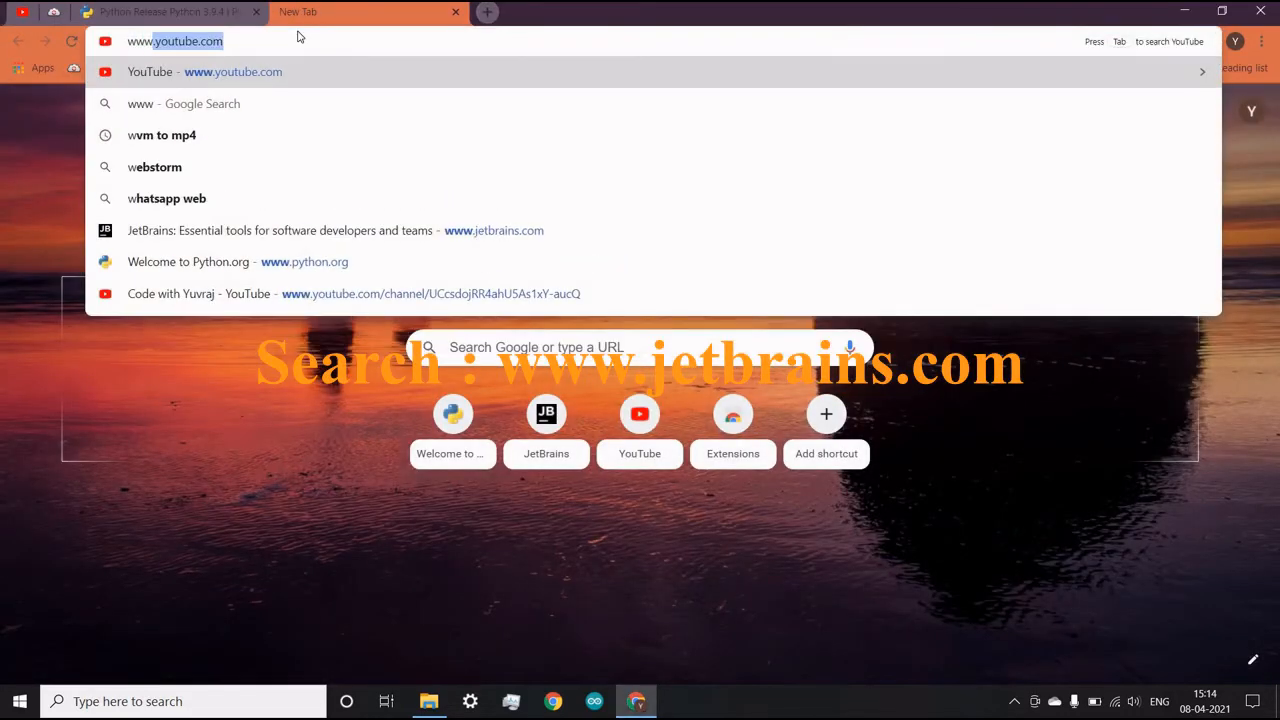
pyautogui.write('jet')
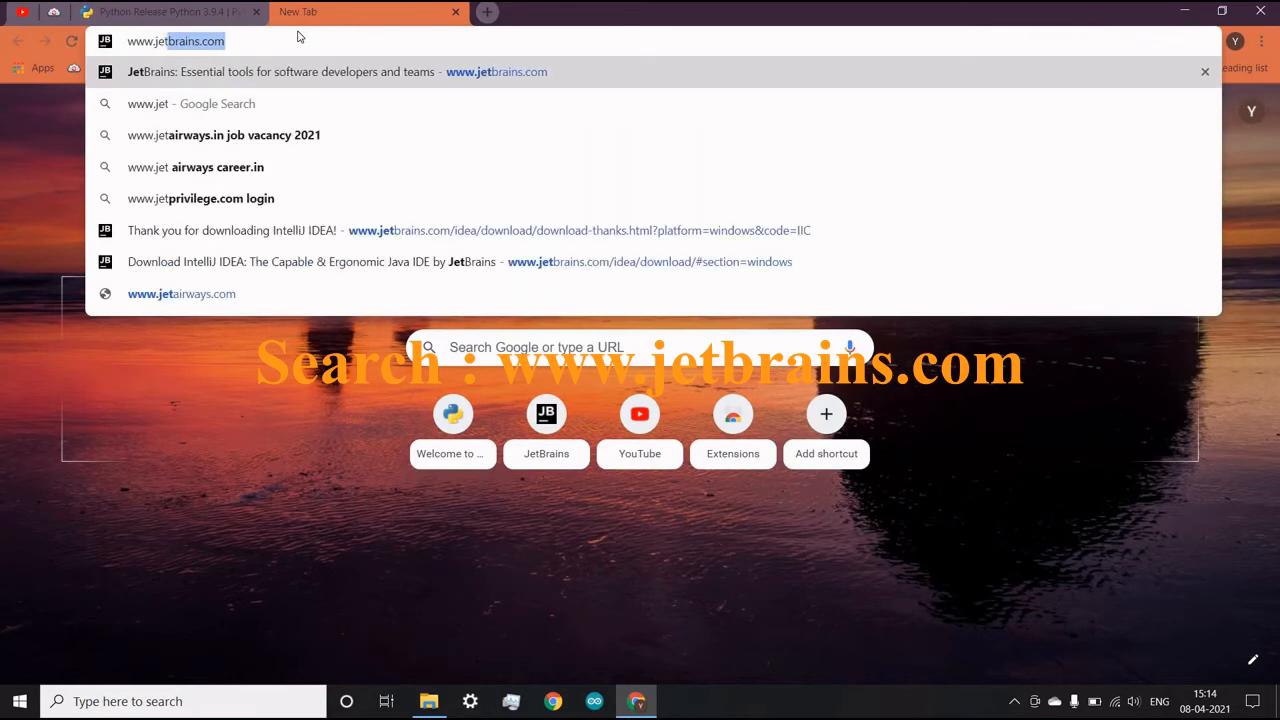
pyautogui.write('brains.')
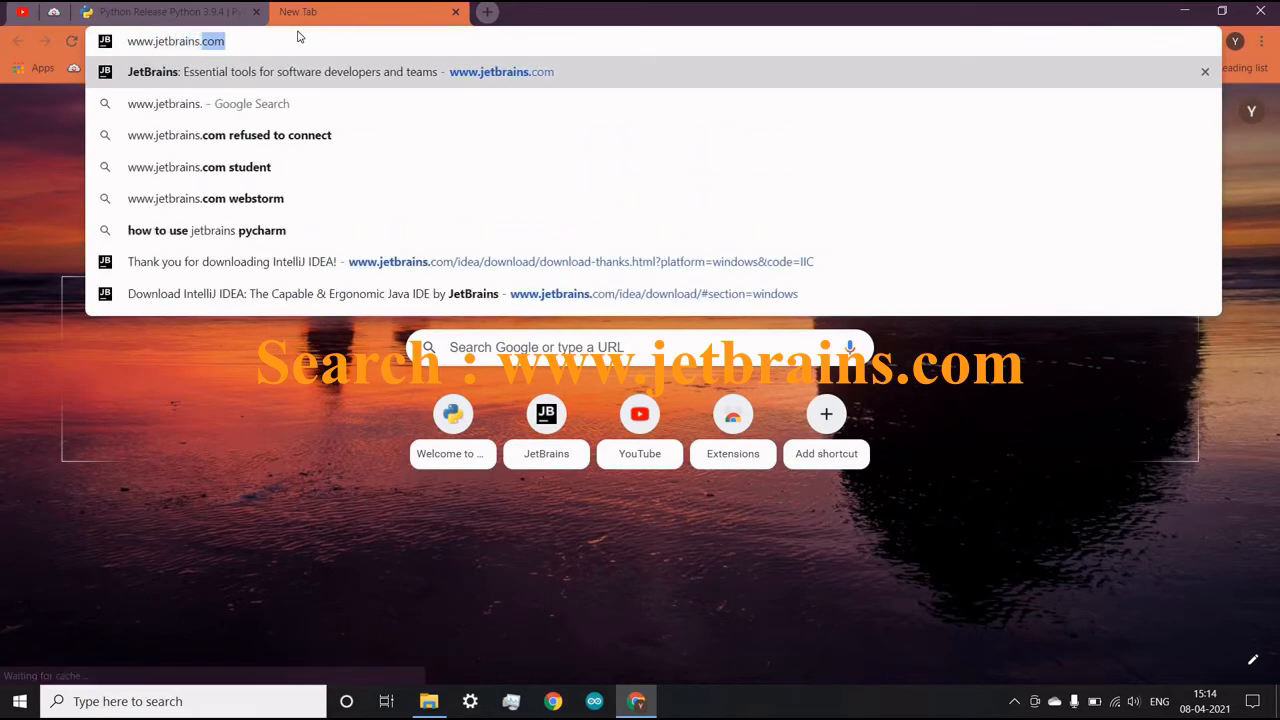
pyautogui.write('com')
pyautogui.press('Return')
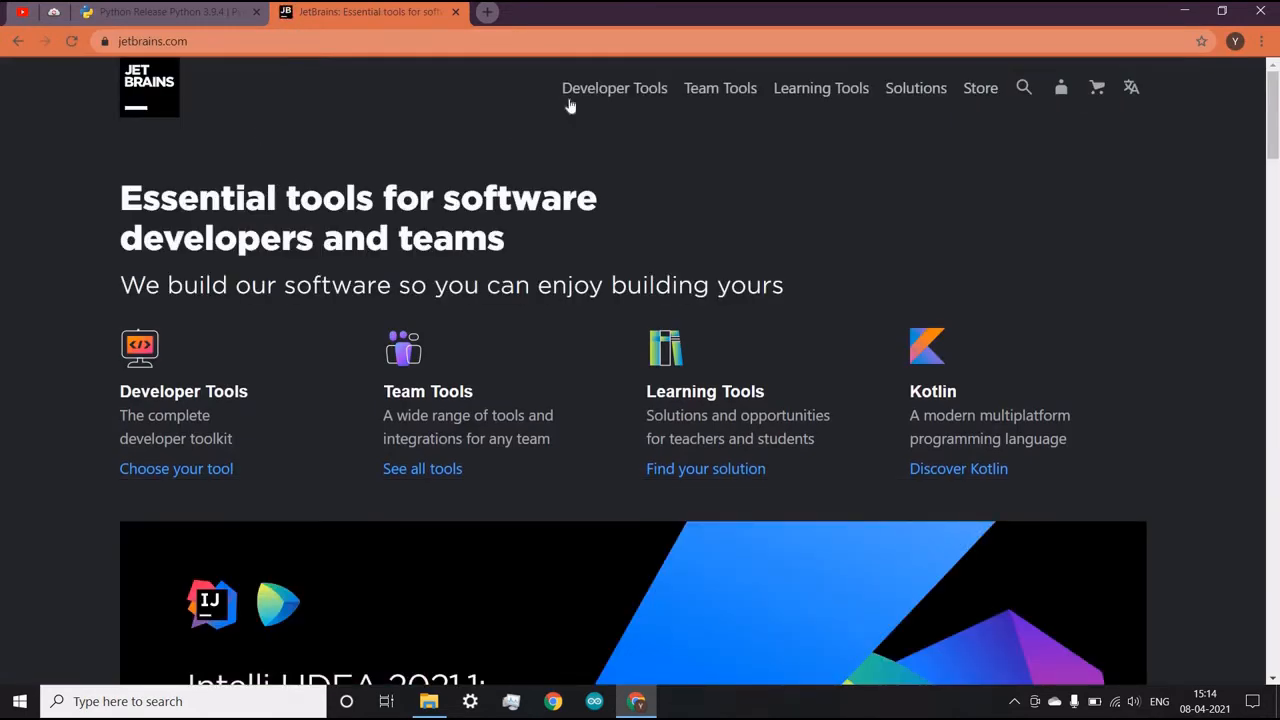
# - Open the download page of IntelliJ IDEA from the JetBrains developer tools
pyautogui.moveTo(588, 95)
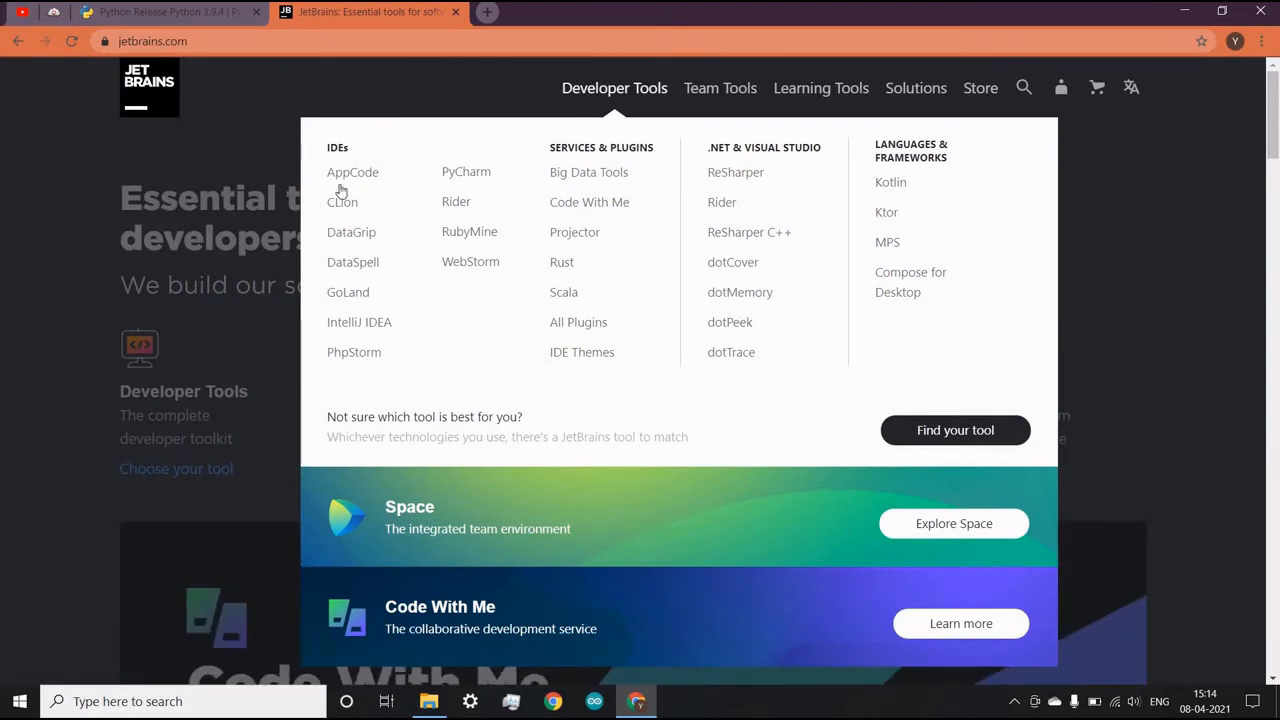
pyautogui.click(361, 330)
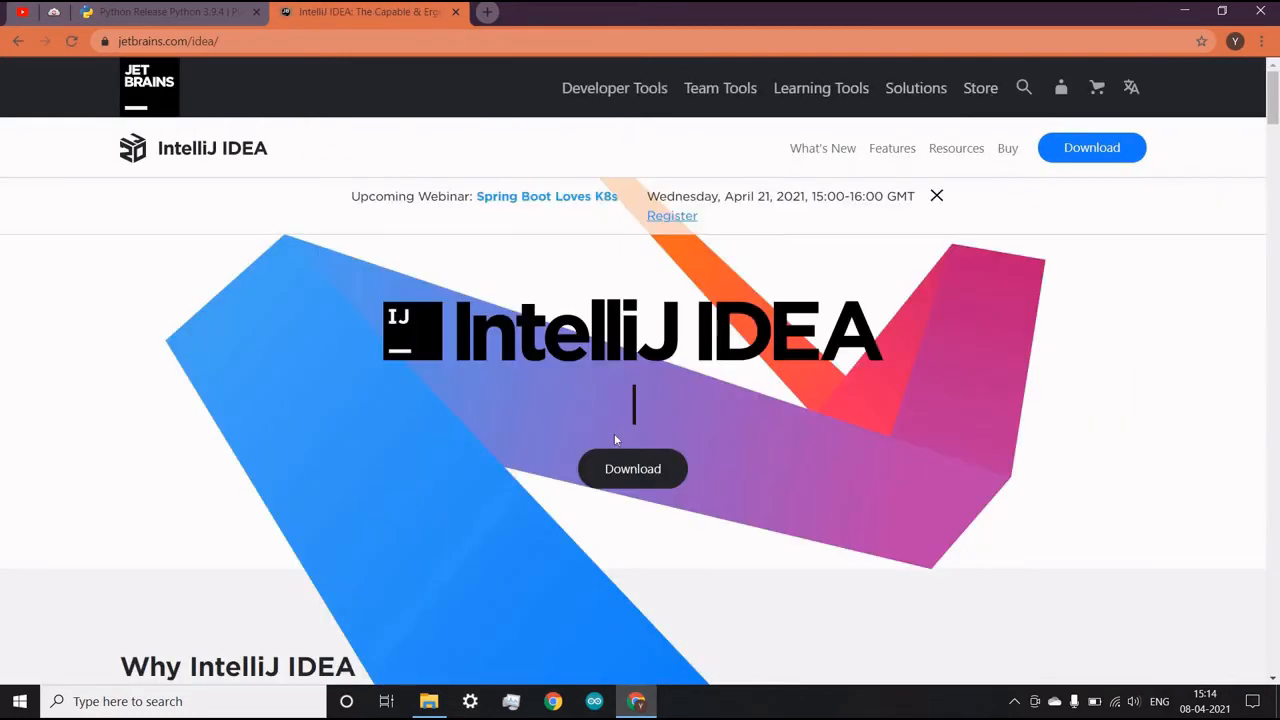
pyautogui.click(632, 468)
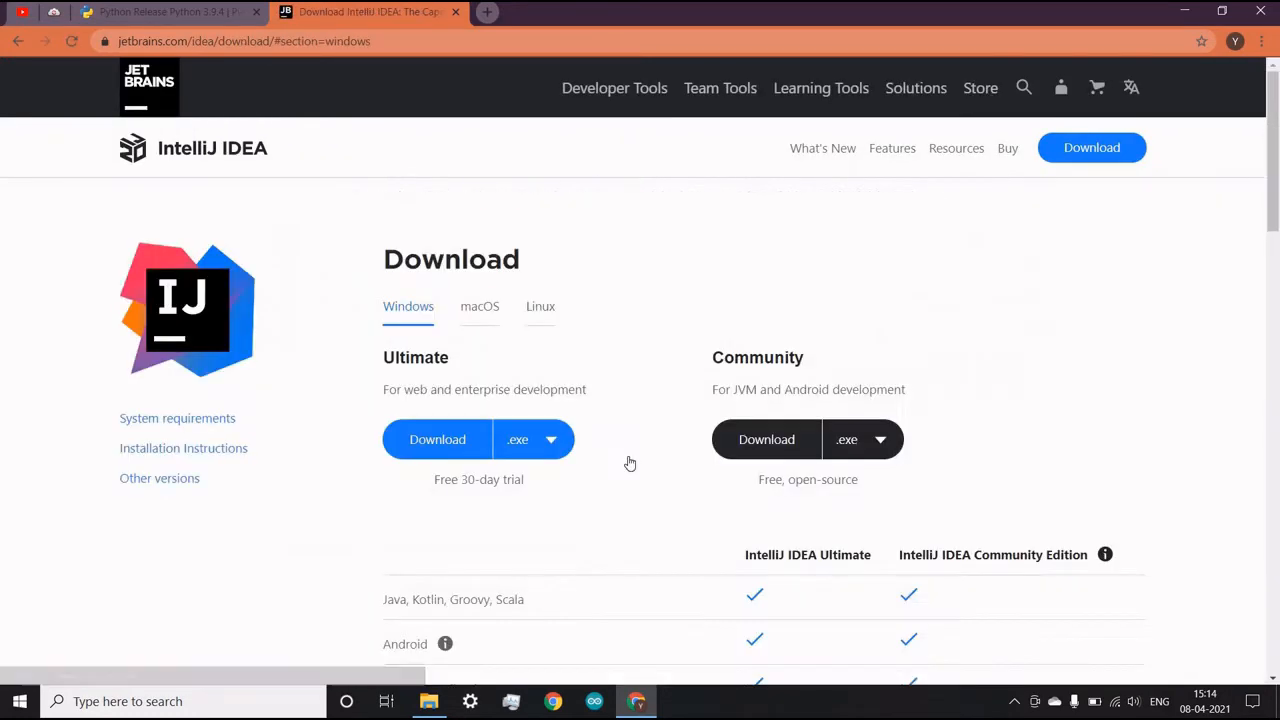
# - View the macOS and Linux download options, and download the IntelliJ IDEA Community .exe for Windows
pyautogui.click(479, 318)
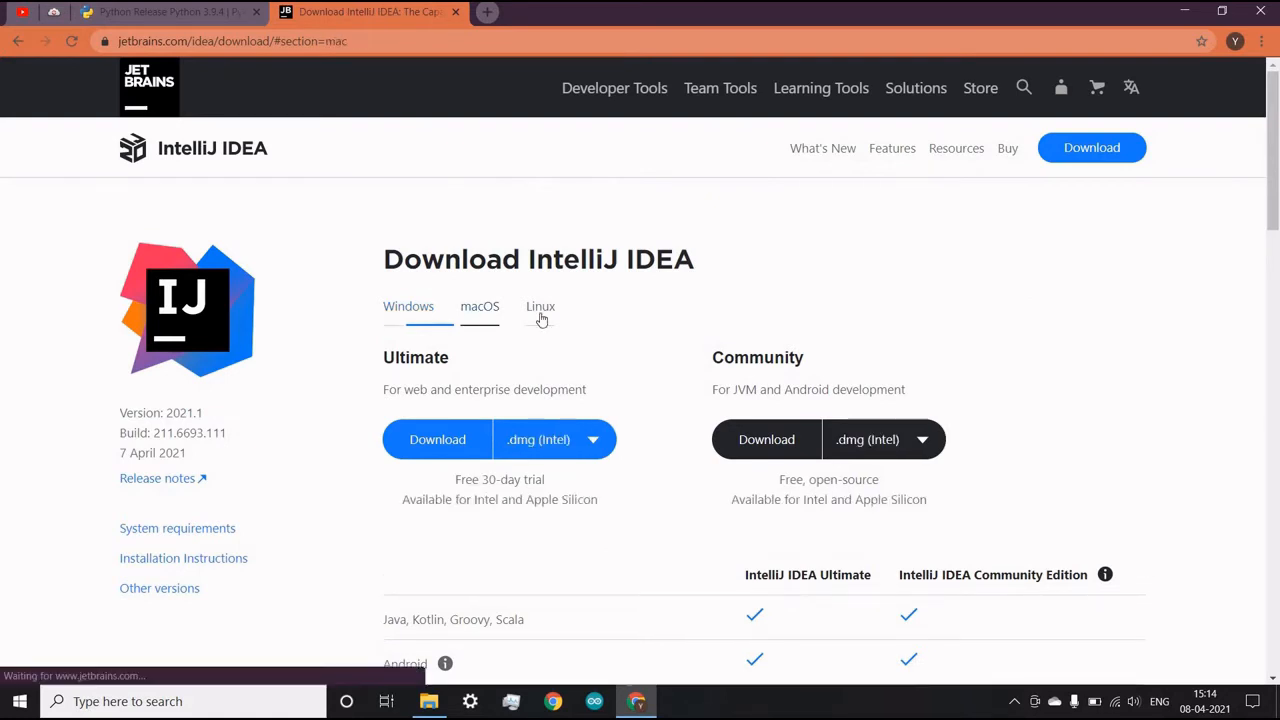
pyautogui.click(540, 318)
pyautogui.click(410, 313)
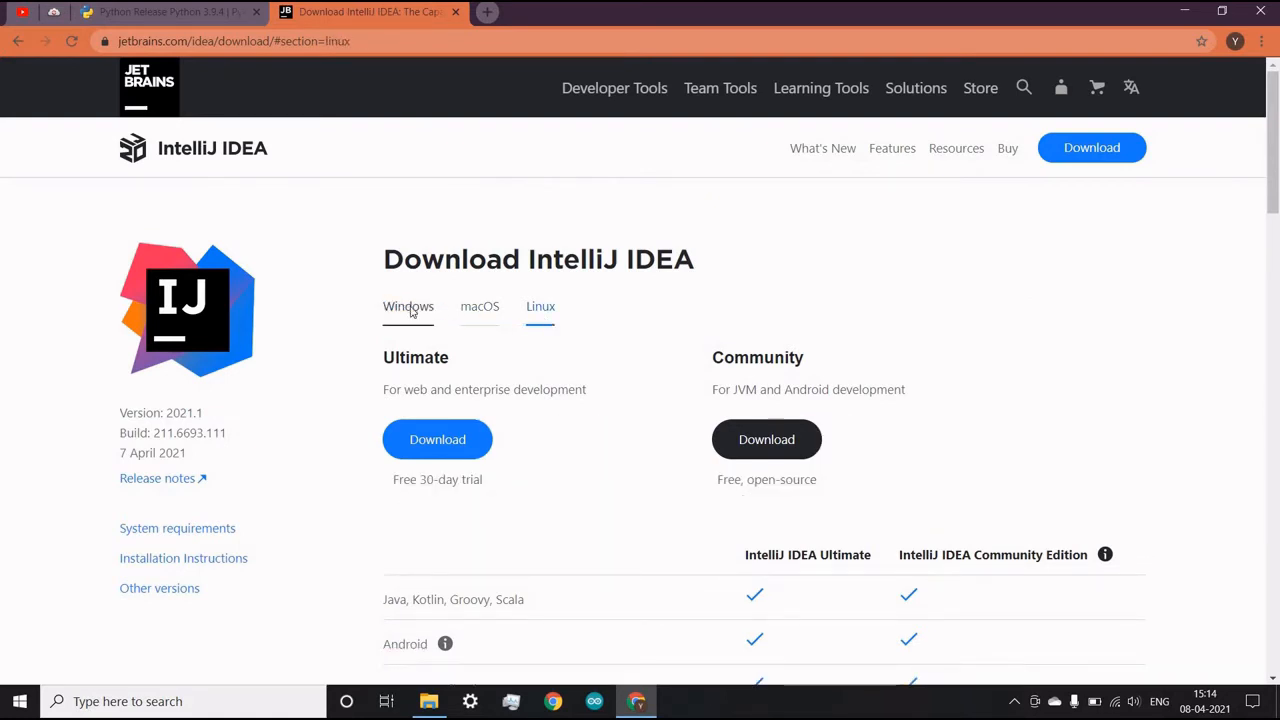
pyautogui.click(764, 441)
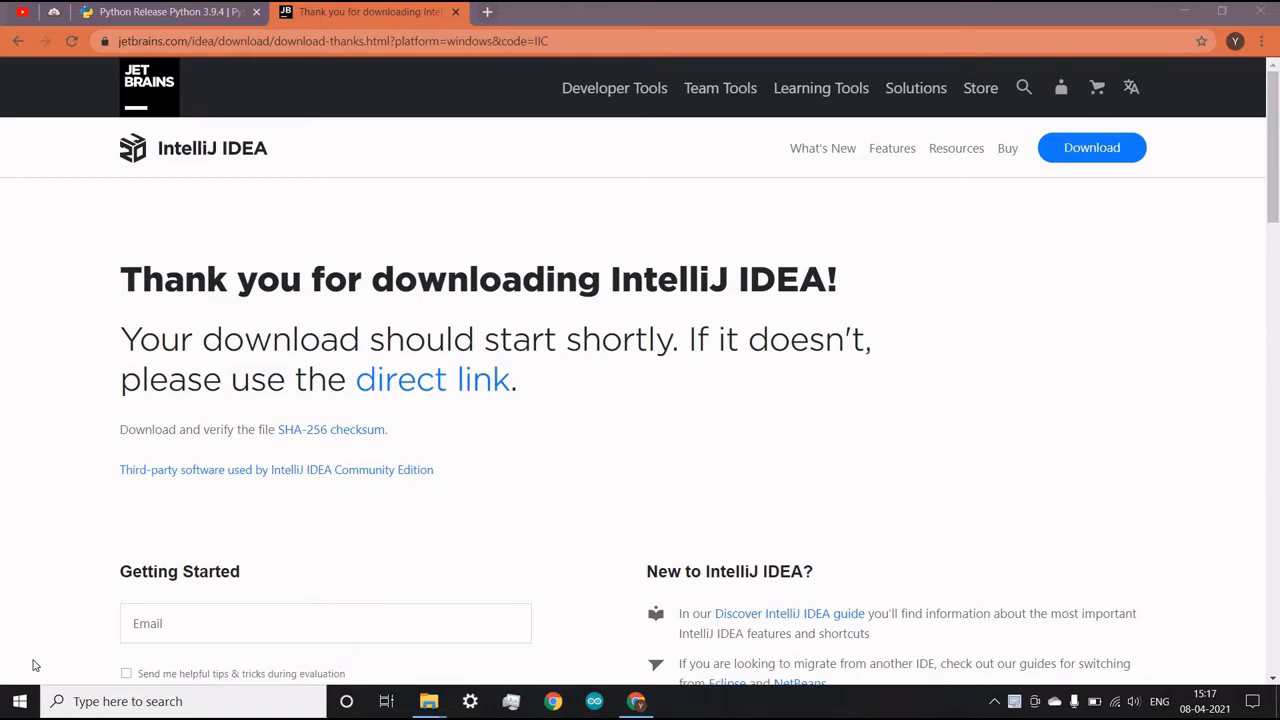
# - Launch the downloaded installer ideaIC-2021.1 (1).exe from the browser's download list
pyautogui.click(1261, 44)
pyautogui.click(1143, 153)
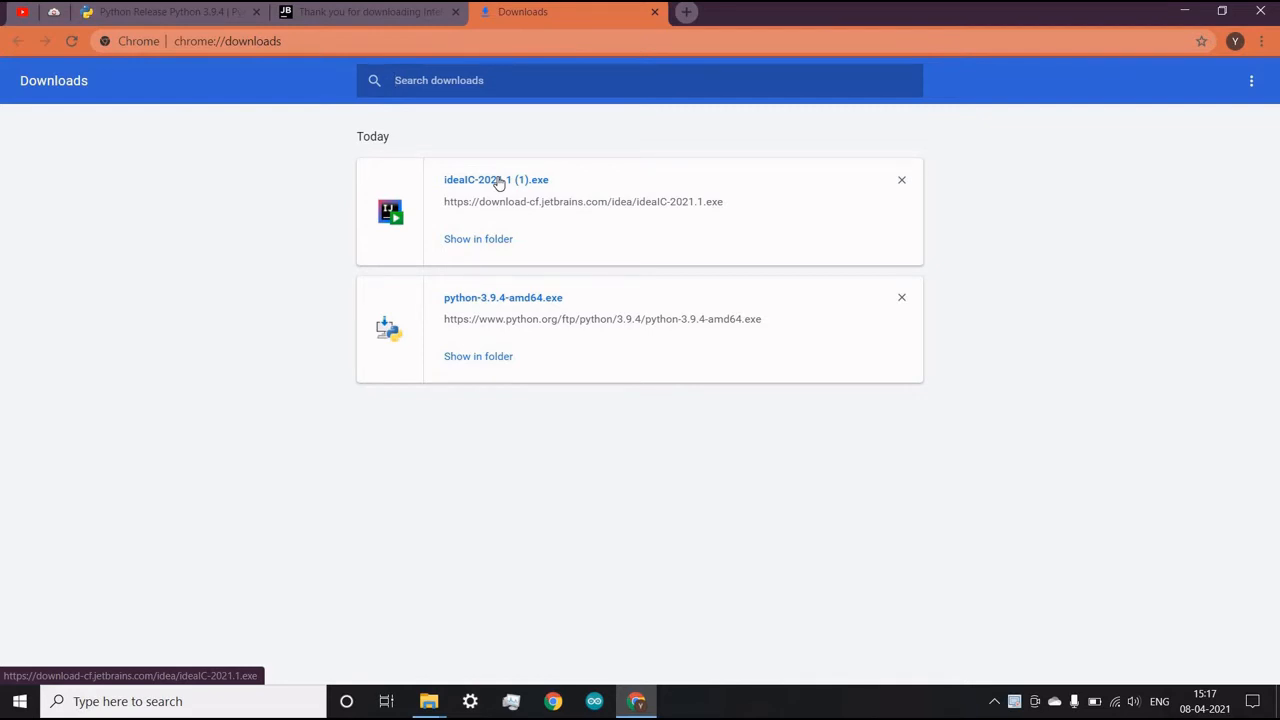
pyautogui.click(497, 182)
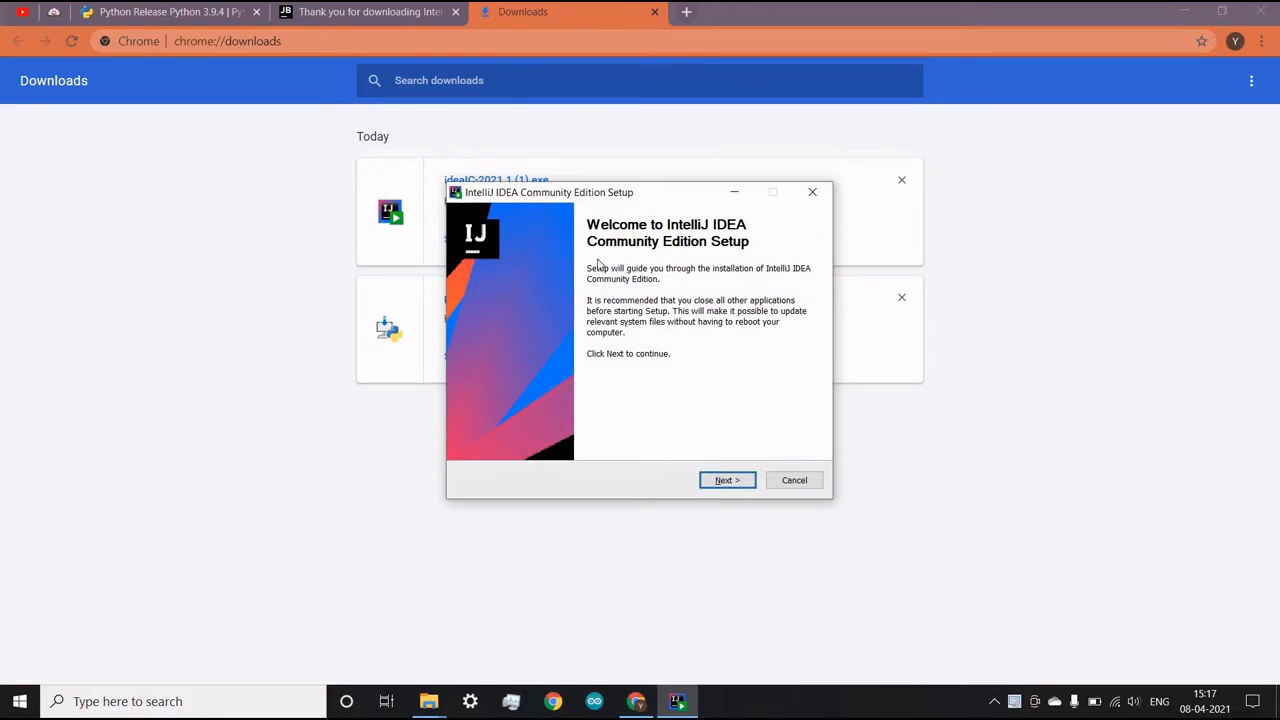
# - Install IntelliJ IDEA Community Edition in the default folder with a 64-bit launcher desktop shortcut and the JetBrains Start Menu folder
pyautogui.click(727, 480)
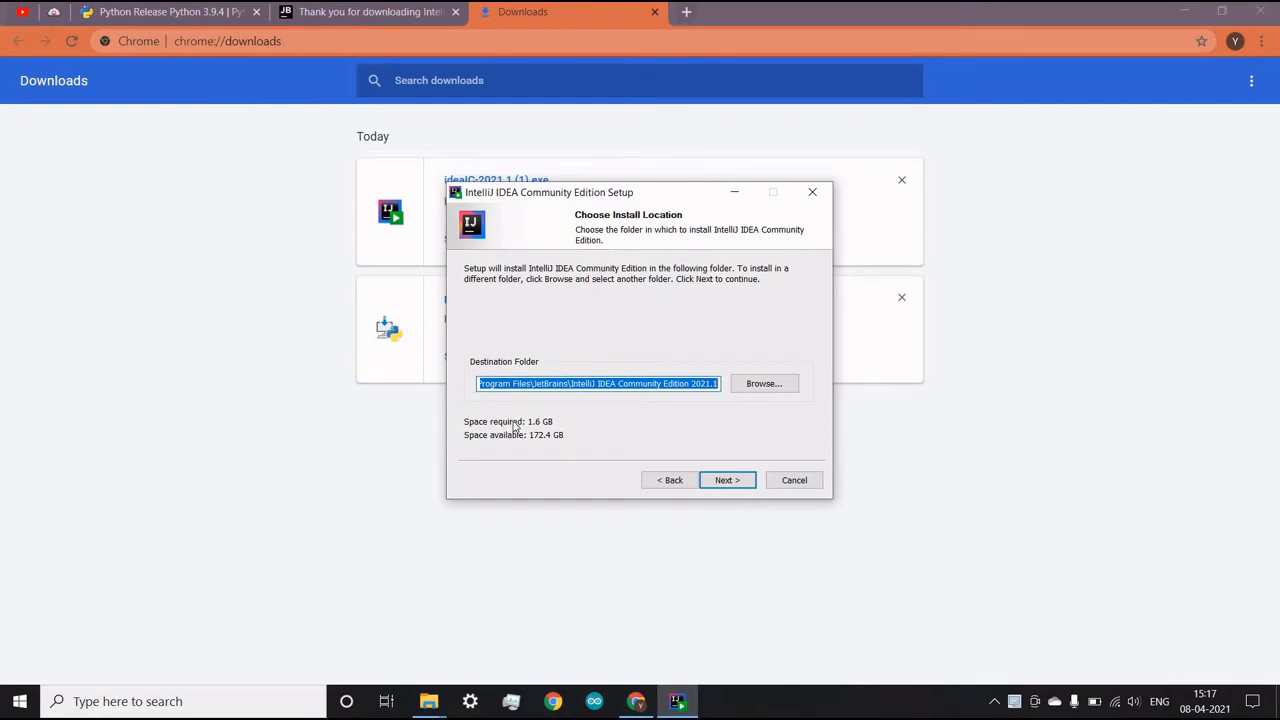
pyautogui.click(729, 481)
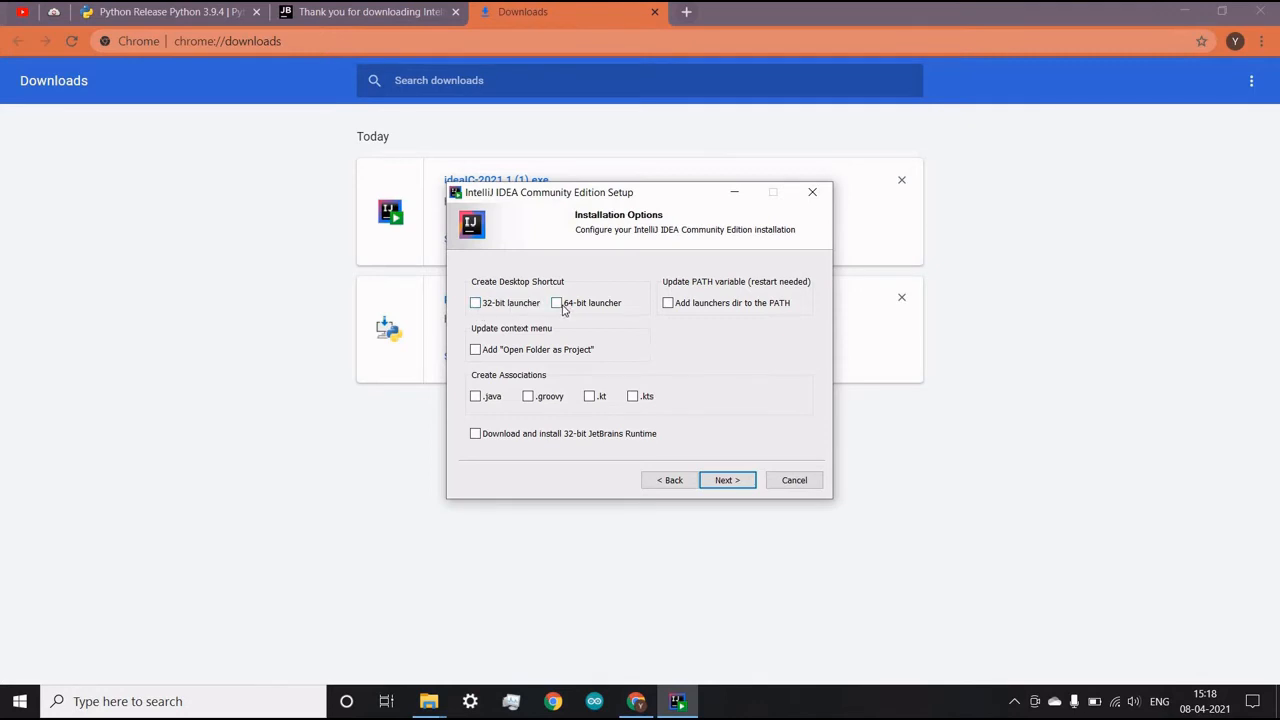
pyautogui.click(722, 481)
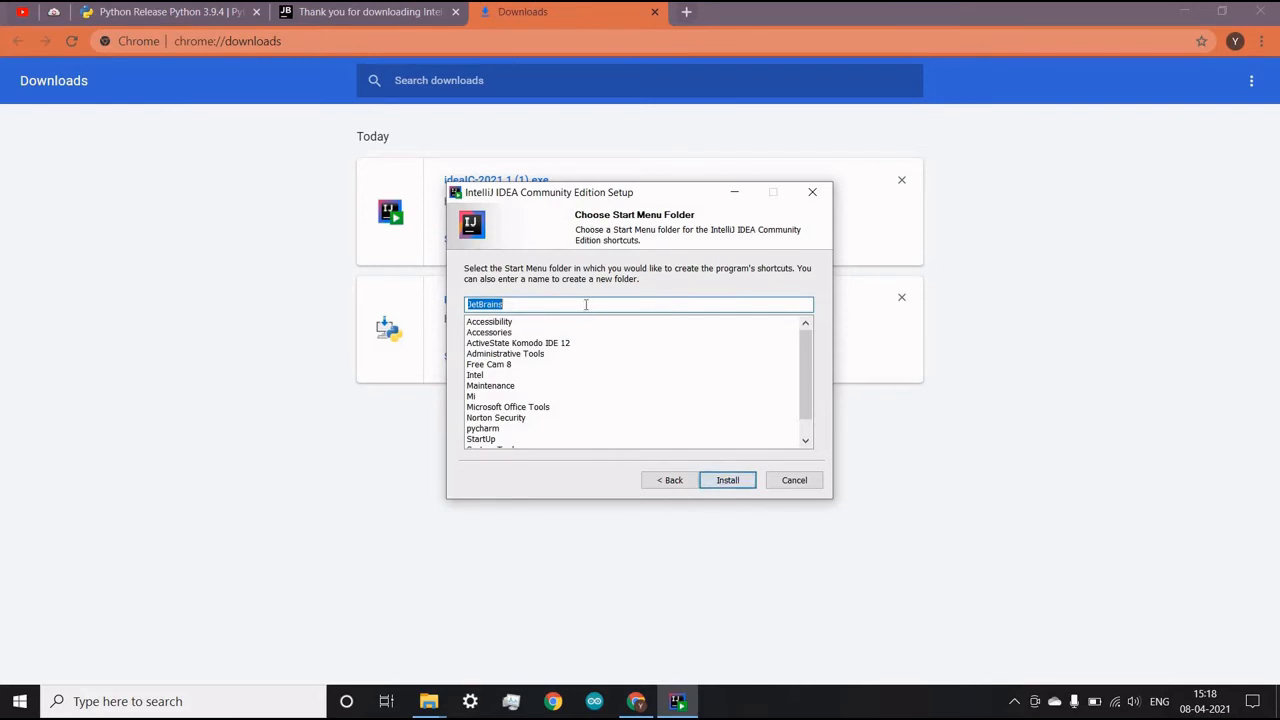
pyautogui.click(732, 480)
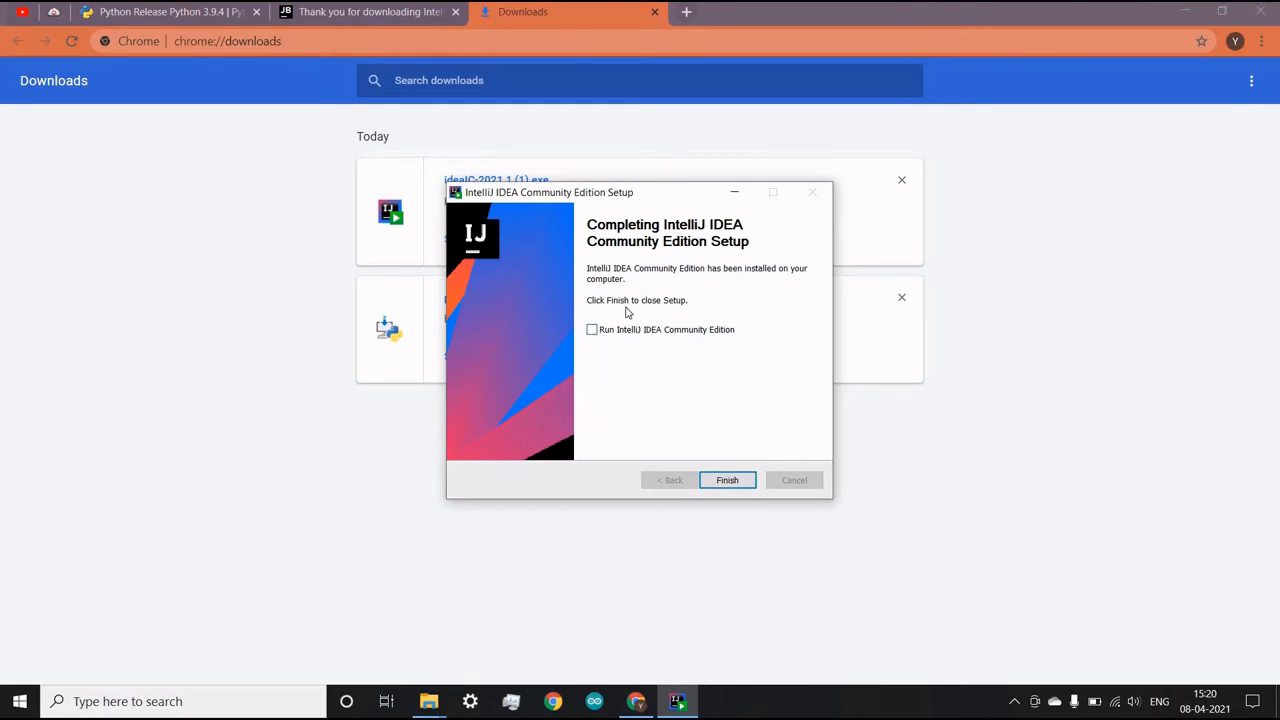
# - Finish the setup with IntelliJ IDEA Community Edition set to run, and accept its user agreement
pyautogui.click(593, 332)
pyautogui.click(727, 481)
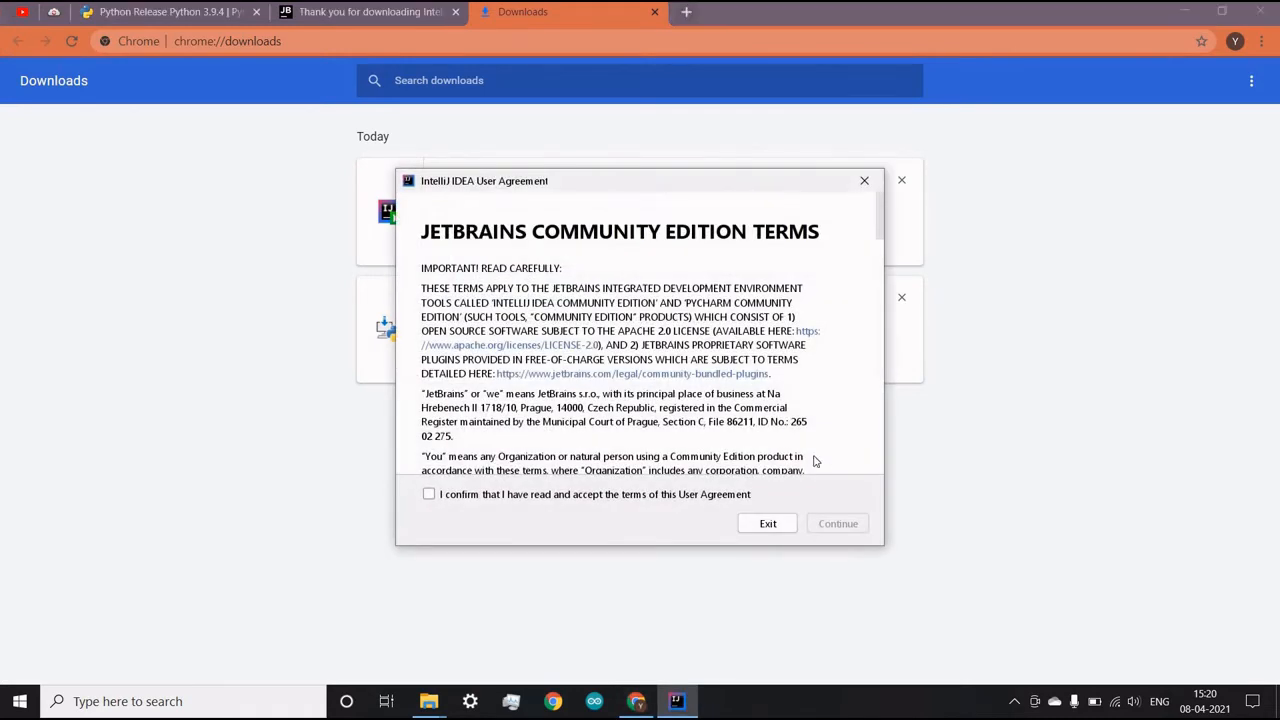
pyautogui.click(429, 497)
pyautogui.scroll(-10, 615, 387)
pyautogui.scroll(10, 615, 387)
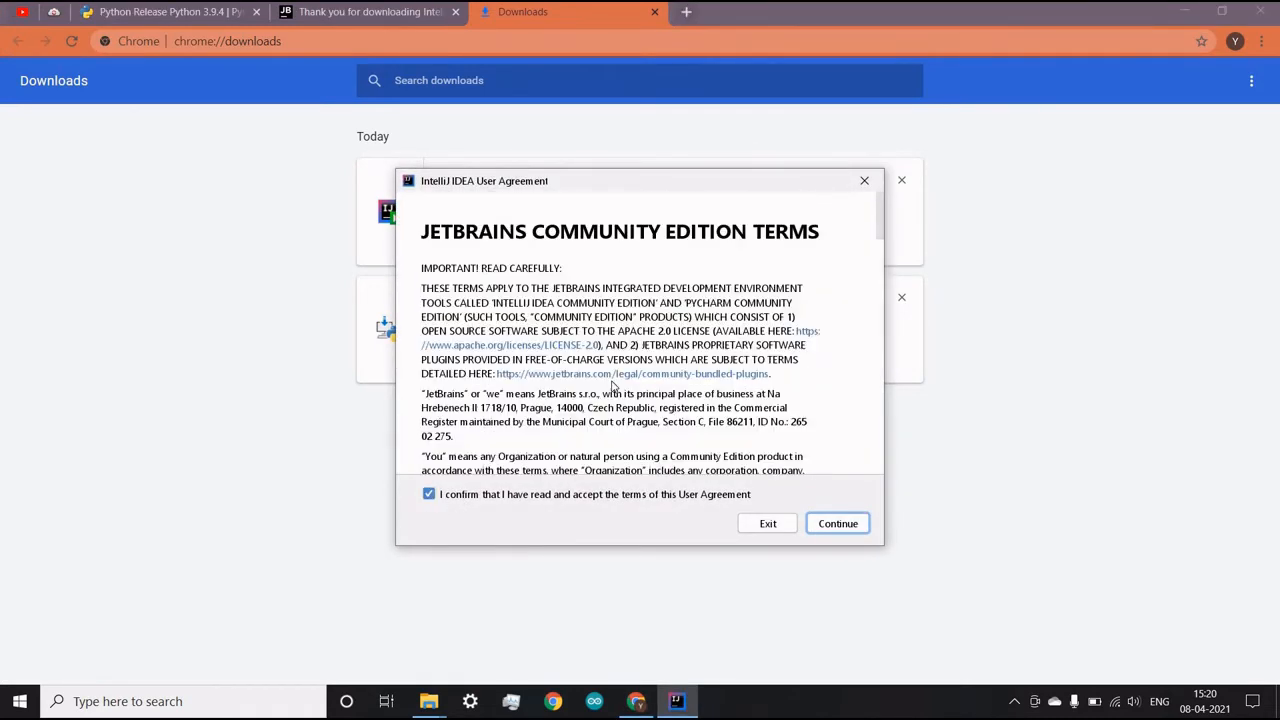
pyautogui.click(857, 533)
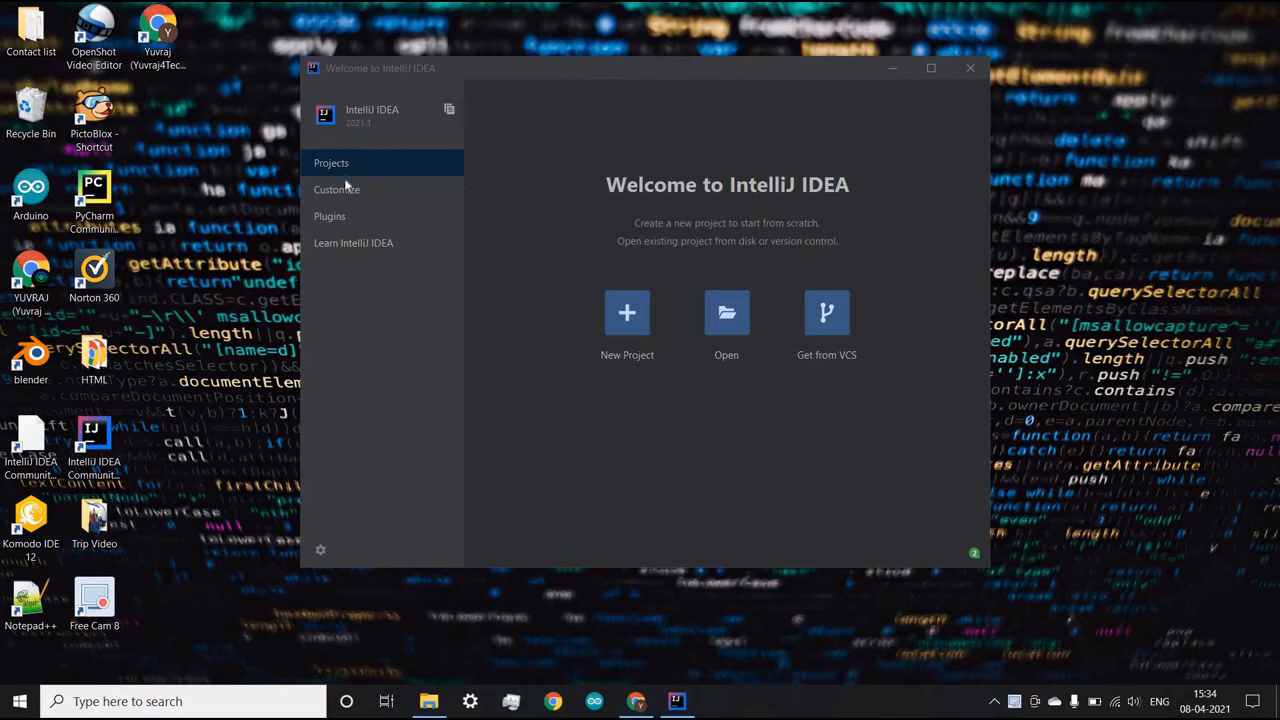
# - Search the IntelliJ IDEA plugin marketplace for "python" and check the Python Community Edition plugin among the installed plugins
pyautogui.click(350, 216)
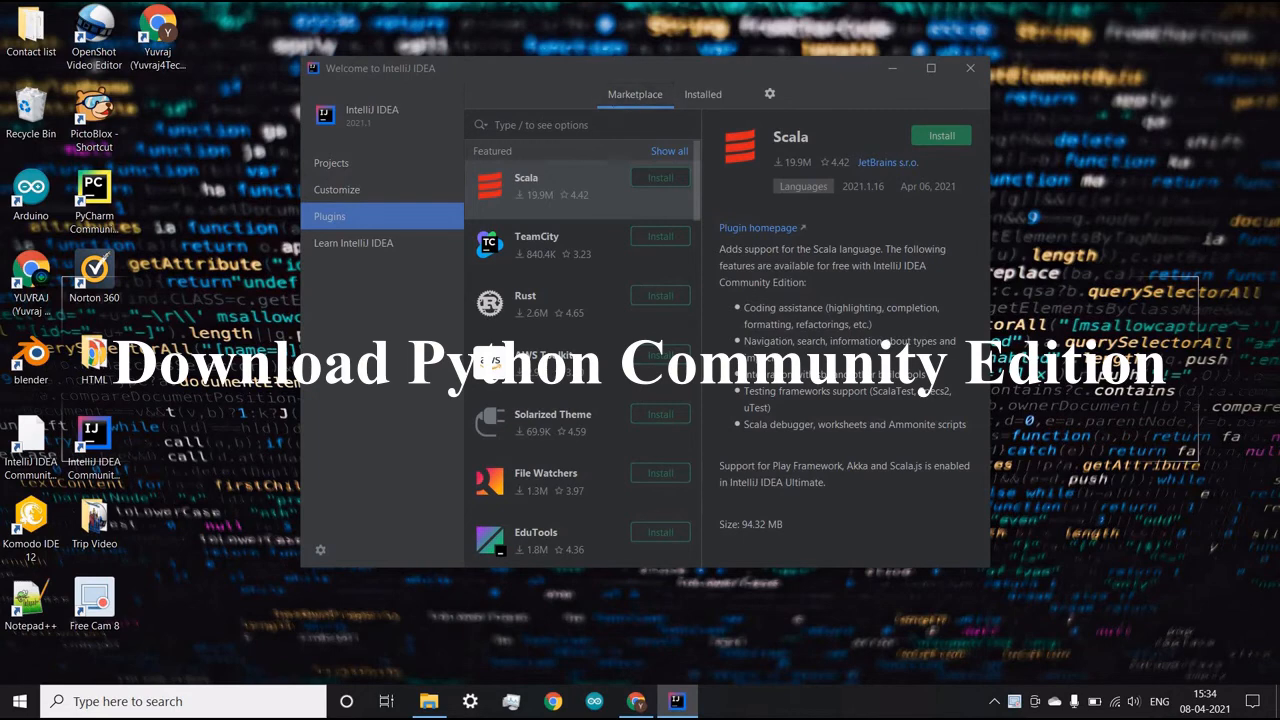
pyautogui.write('python')
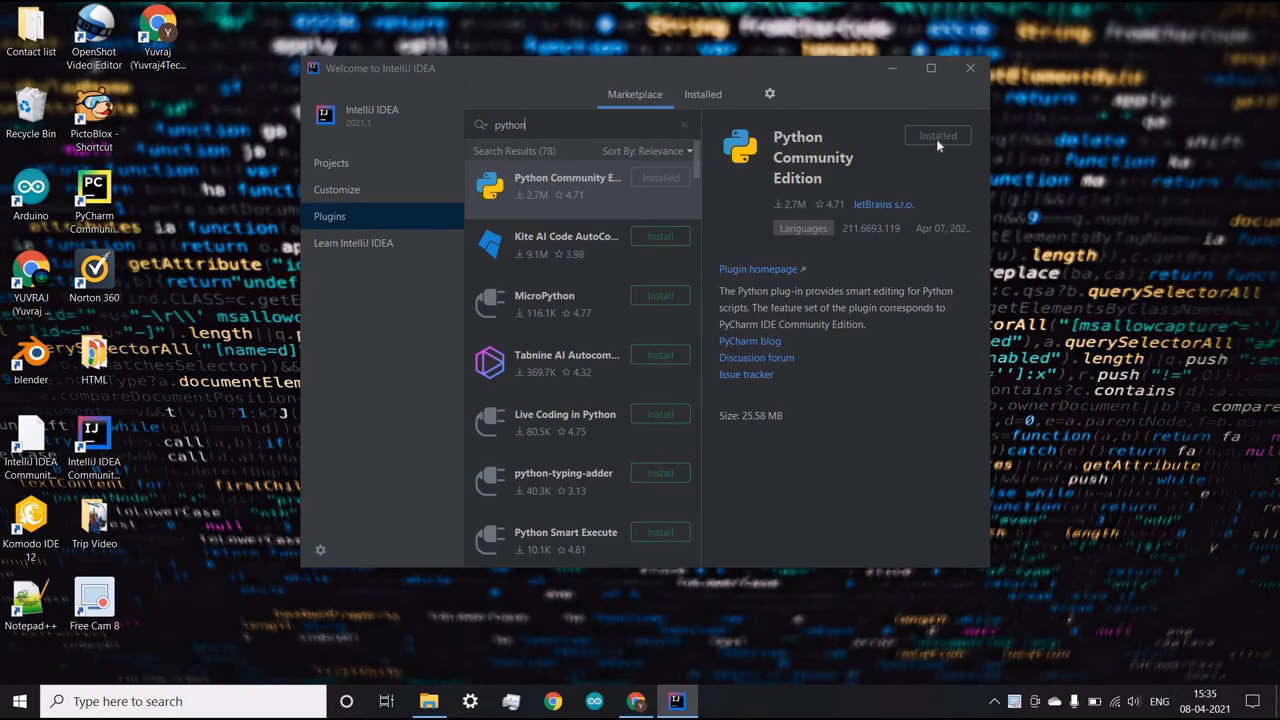
pyautogui.click(700, 96)
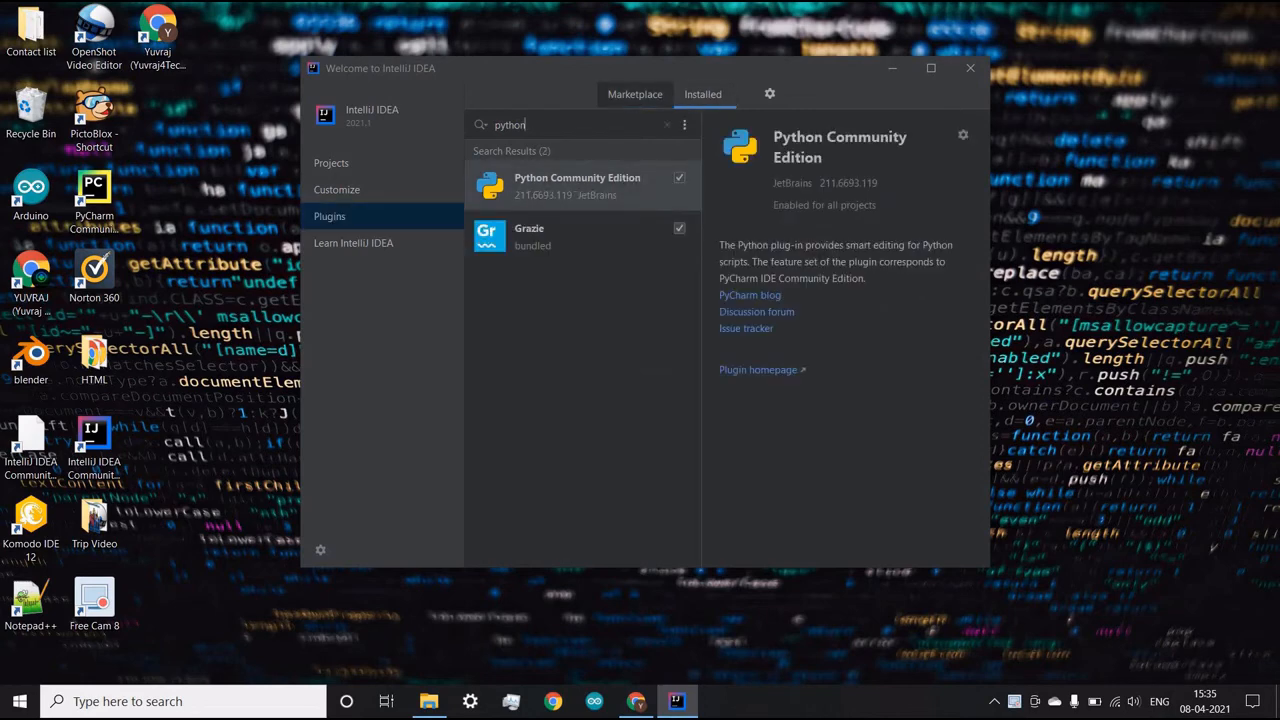
# - Start a new Python project from the welcome screen with the detected Python 3.9.4 interpreter as its project SDK
pyautogui.click(648, 101)
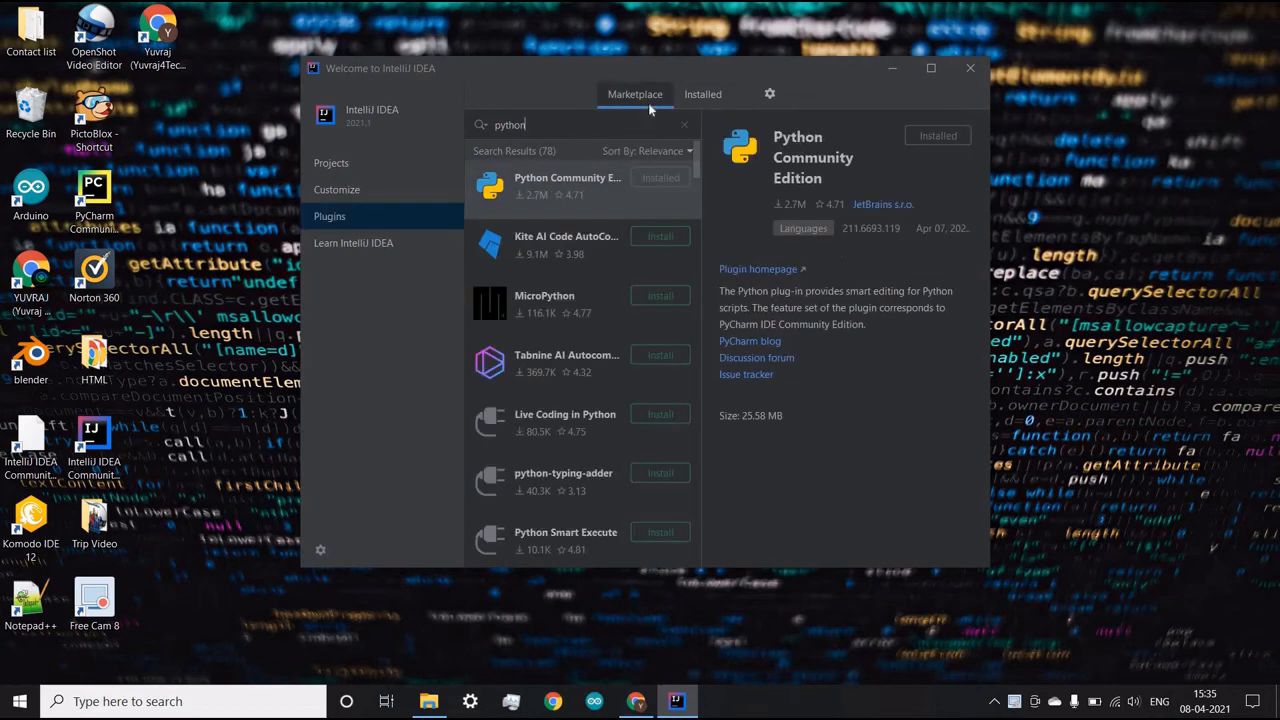
pyautogui.click(369, 165)
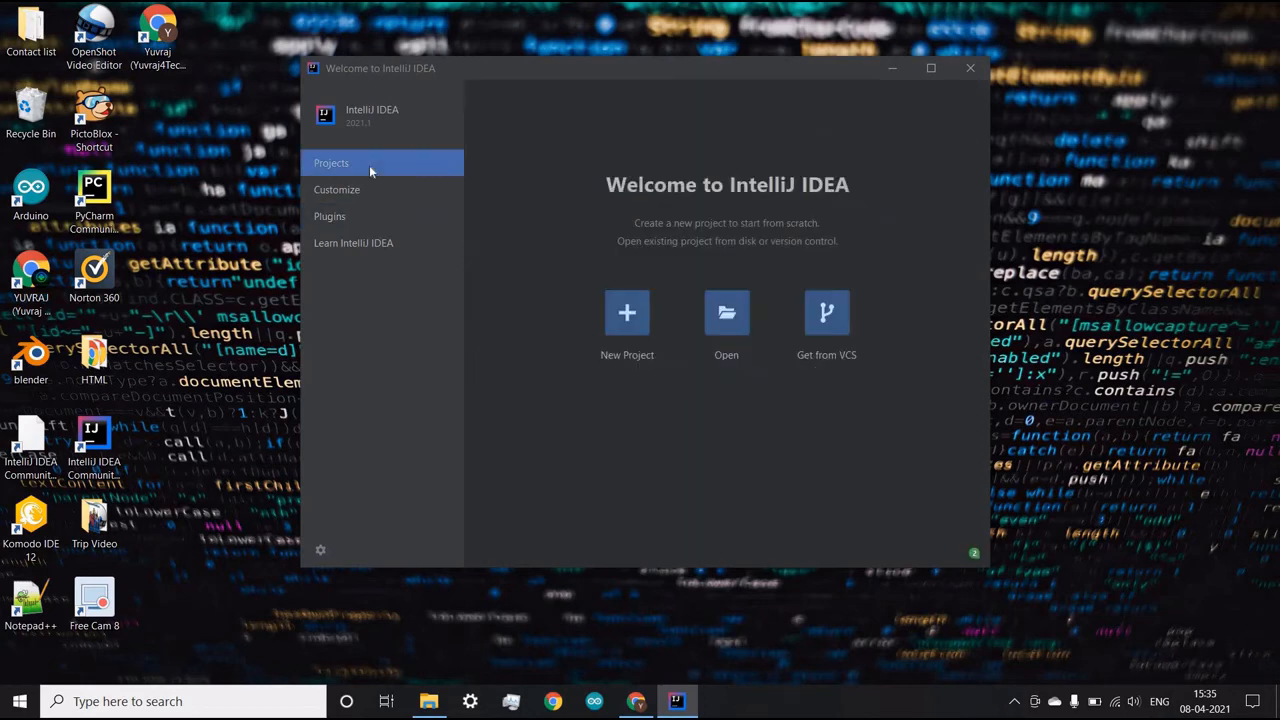
pyautogui.click(643, 320)
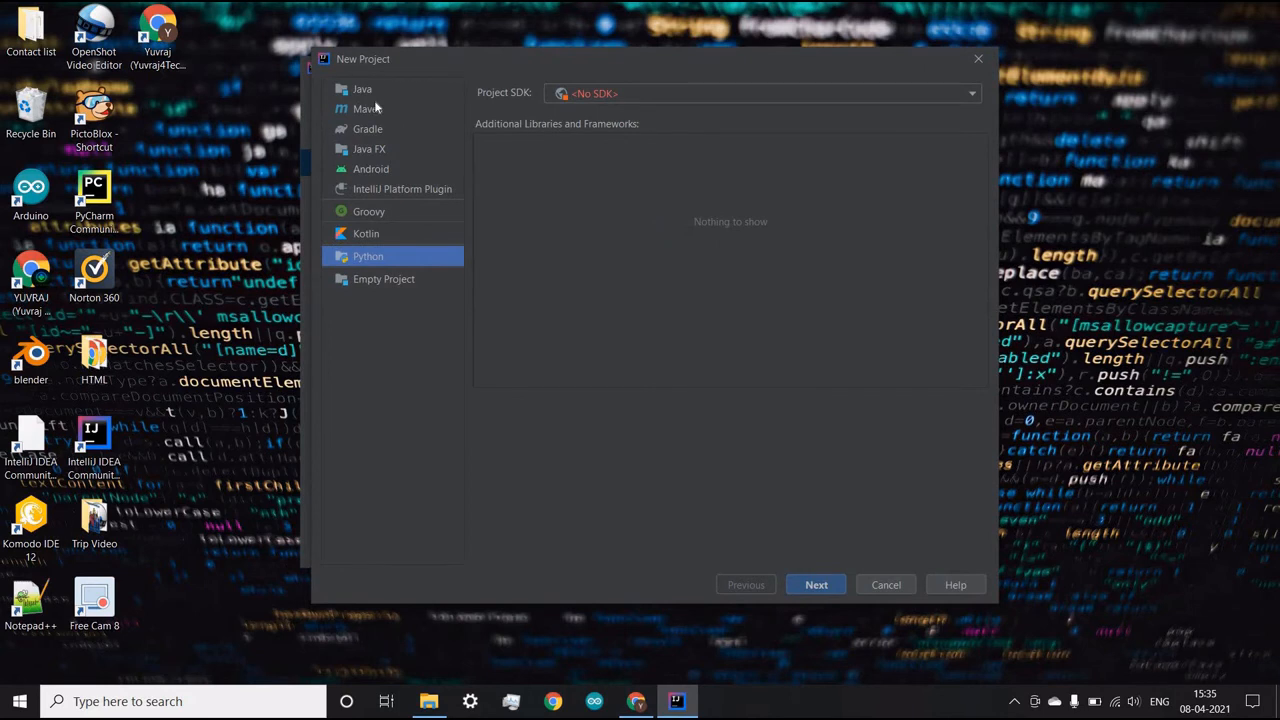
pyautogui.click(372, 93)
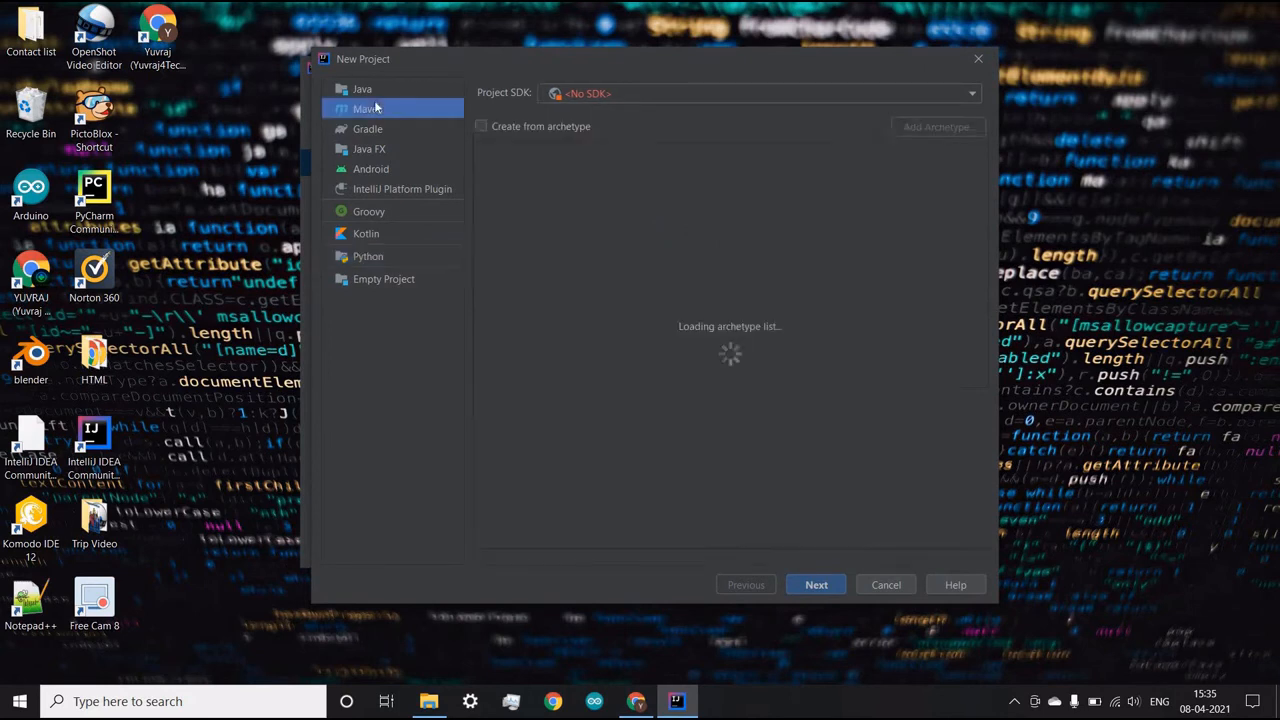
pyautogui.click(373, 155)
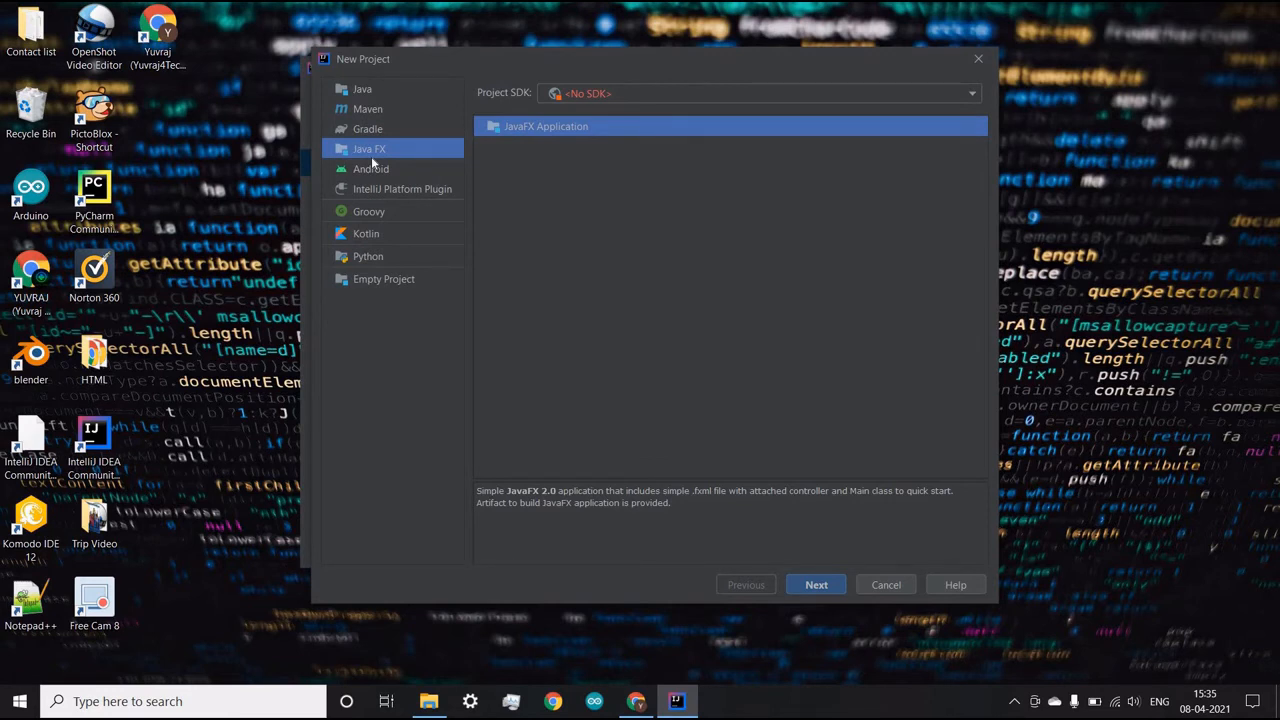
pyautogui.click(373, 256)
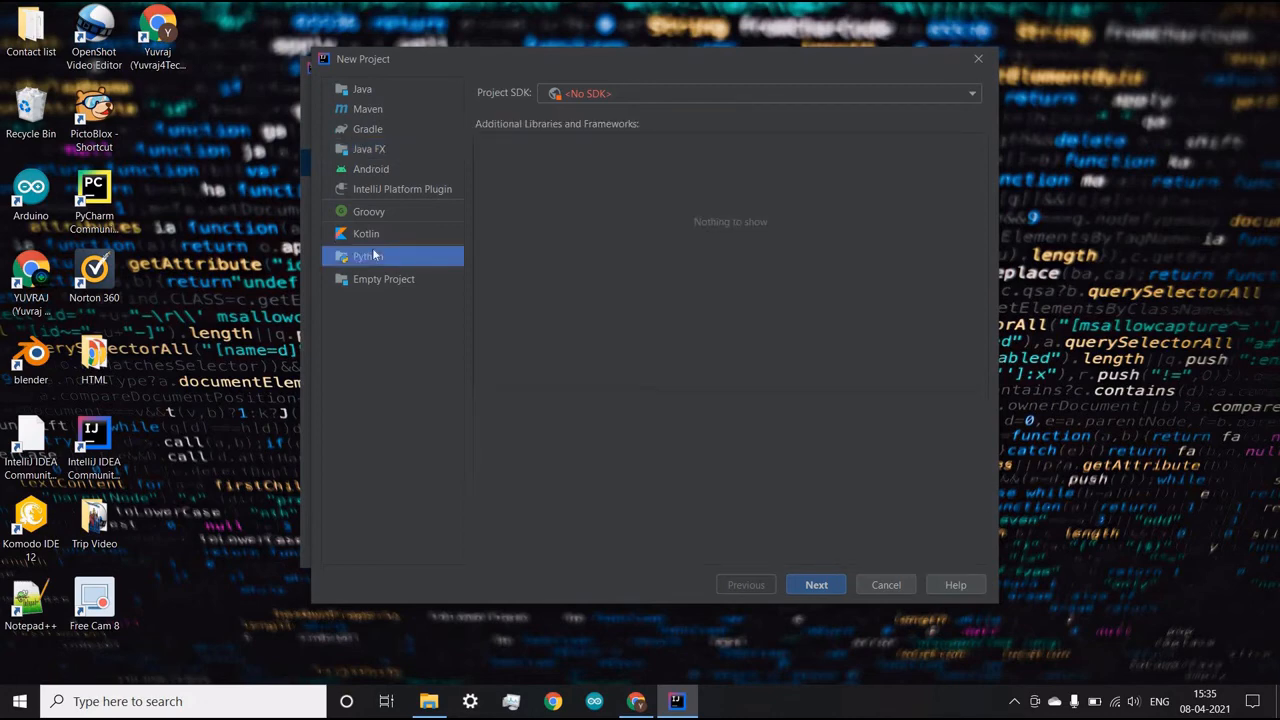
pyautogui.click(633, 92)
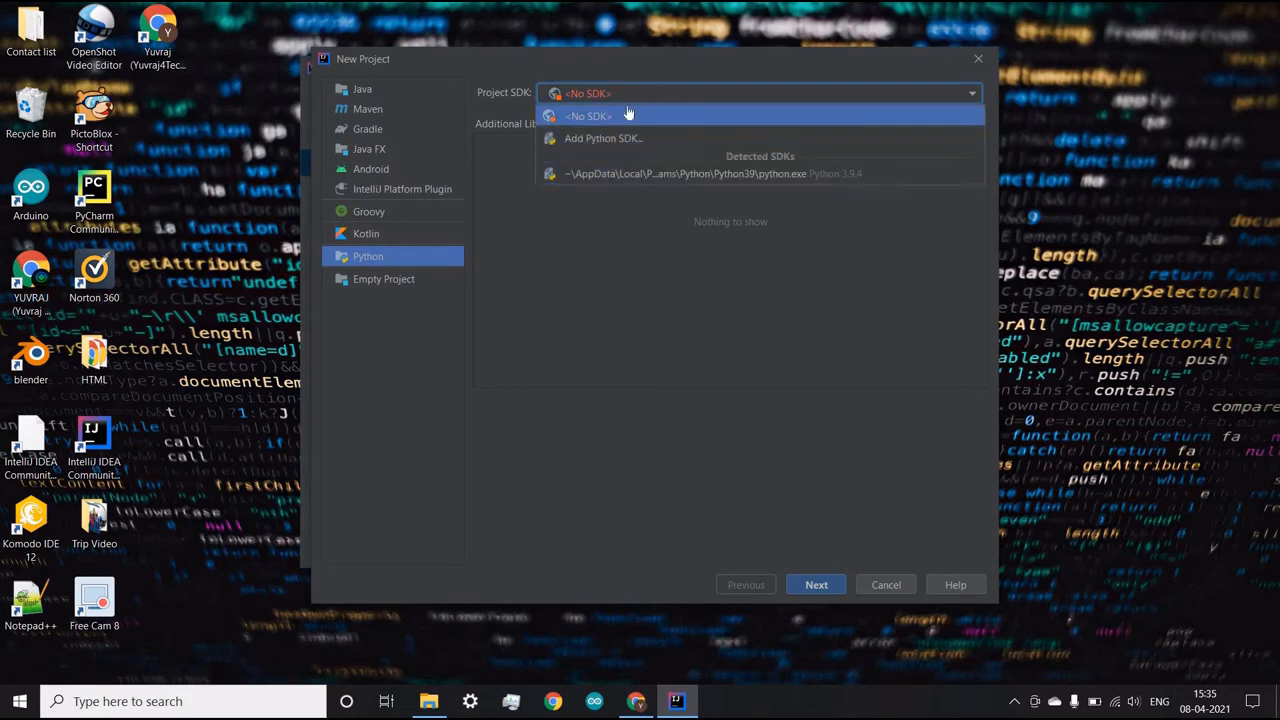
pyautogui.click(762, 174)
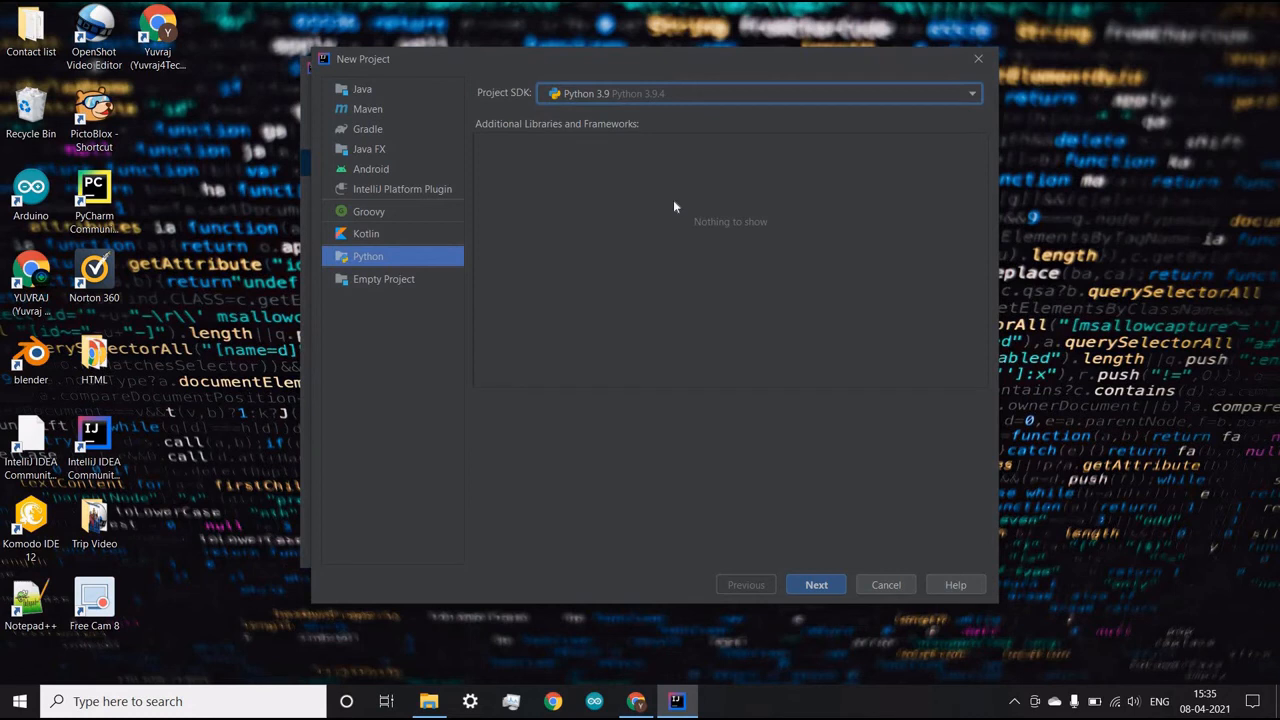
# - Name the project Hello World, create it in the default IdeaProjects location, and maximize the project window
pyautogui.click(836, 591)
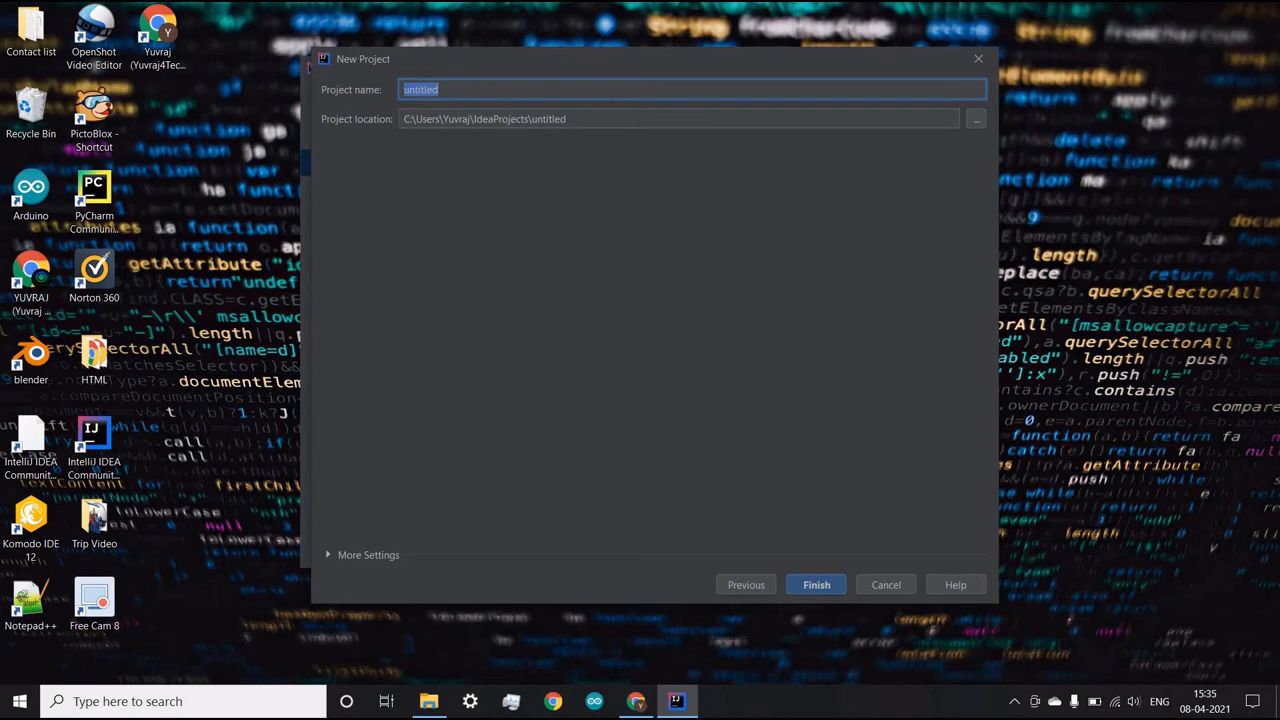
pyautogui.write('Hello World')
pyautogui.click(602, 118)
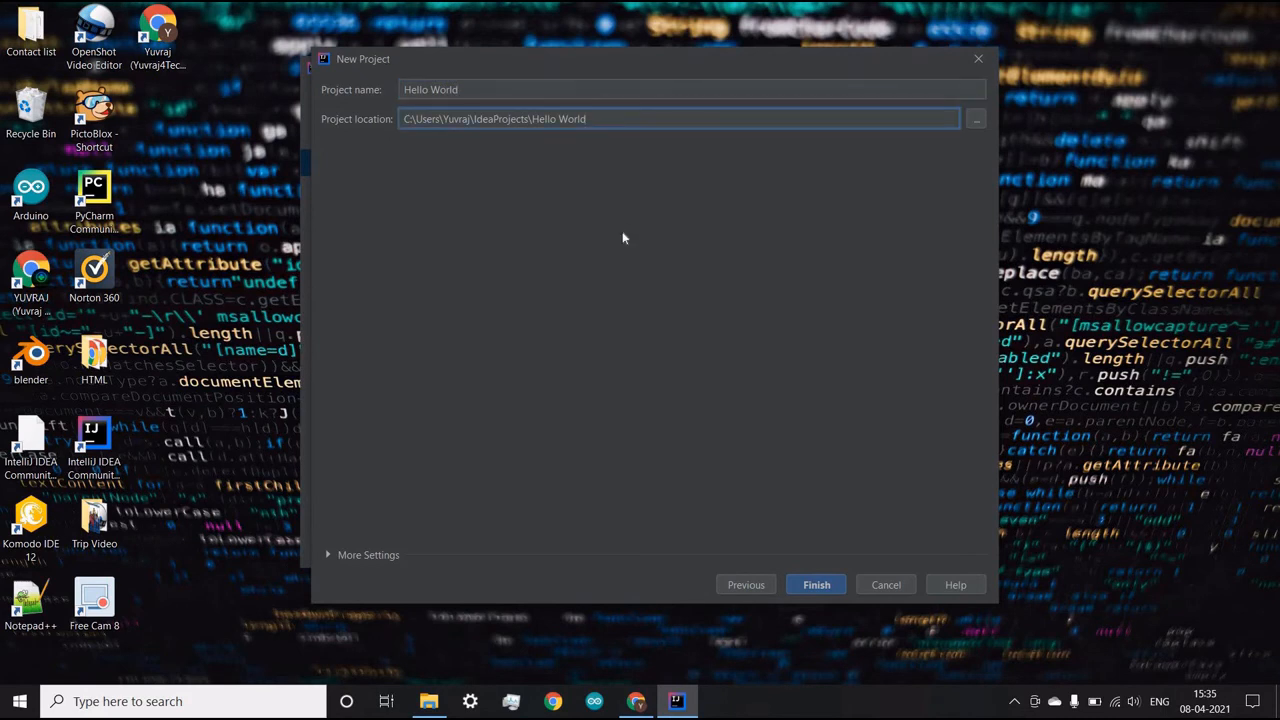
pyautogui.click(817, 584)
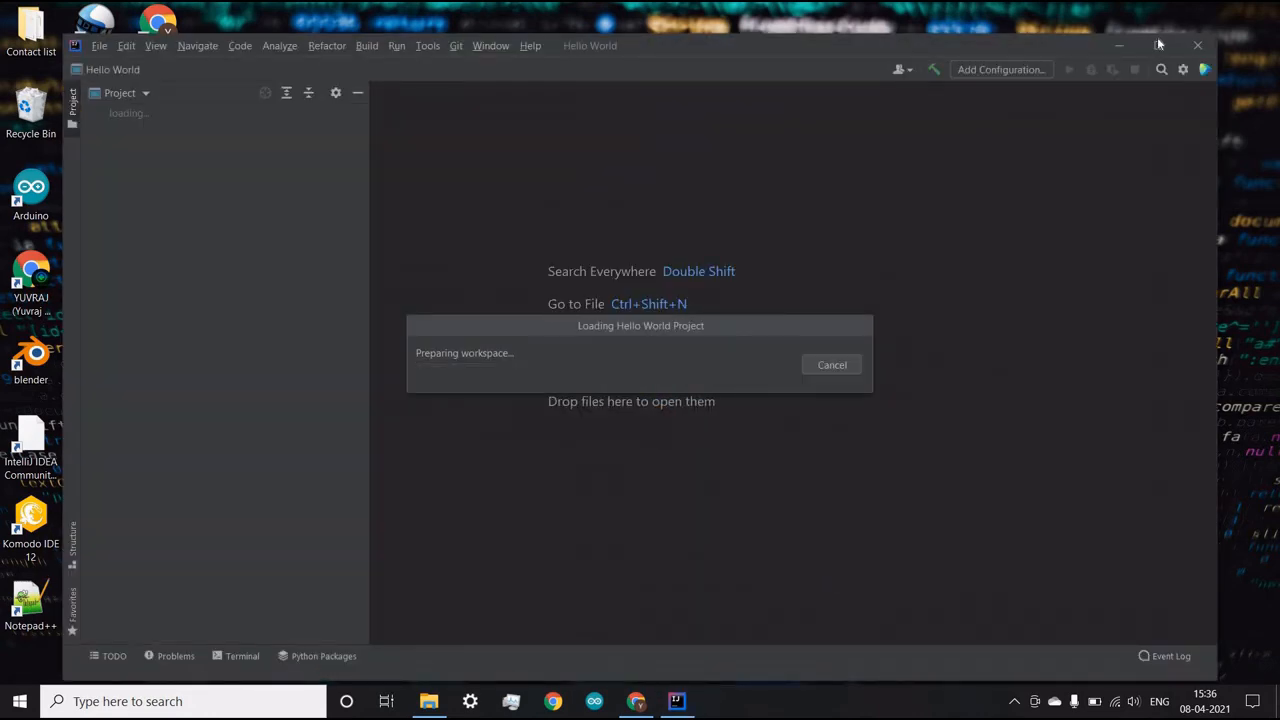
pyautogui.click(1157, 40)
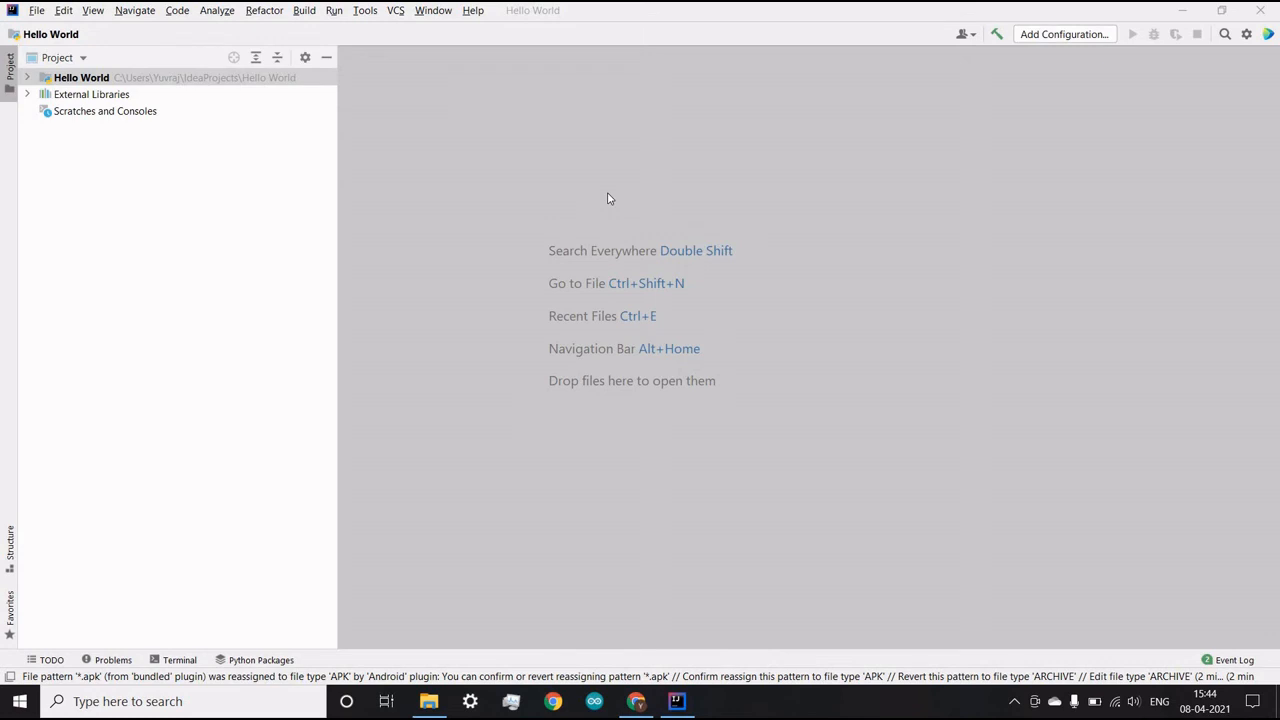
# - Try the High contrast and Darcula themes in the IDE's appearance settings
pyautogui.click(37, 12)
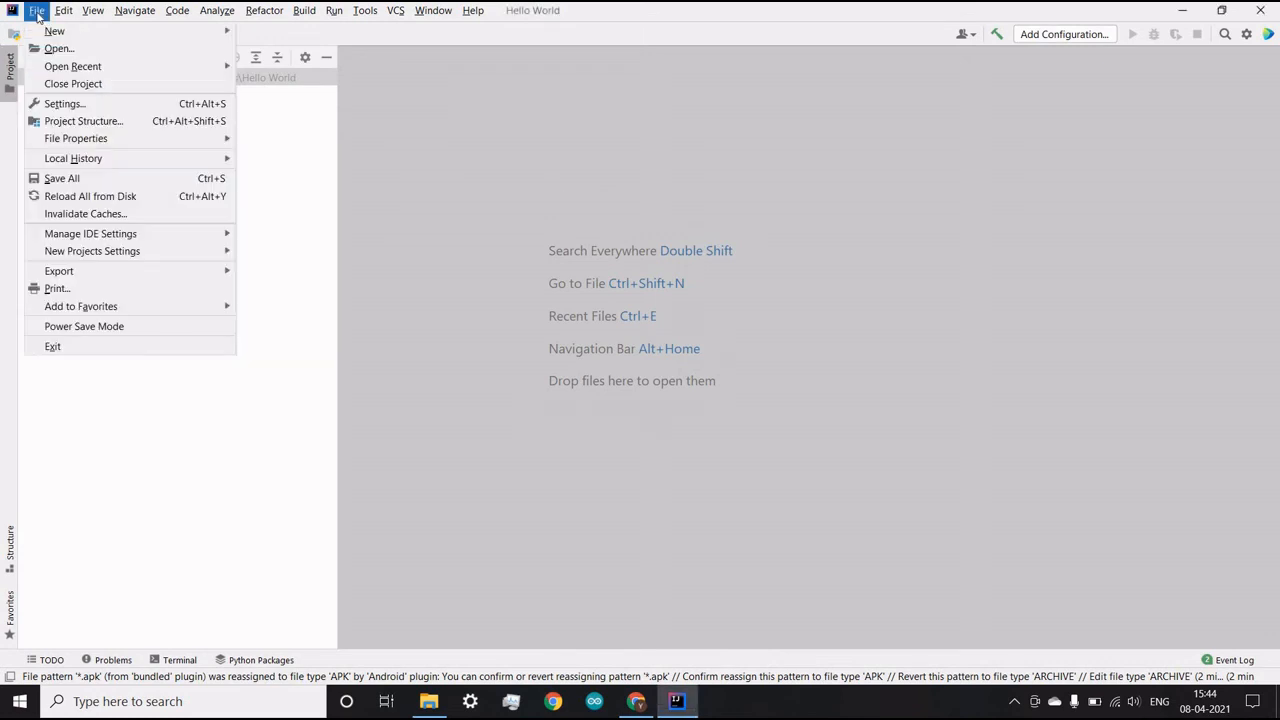
pyautogui.click(64, 104)
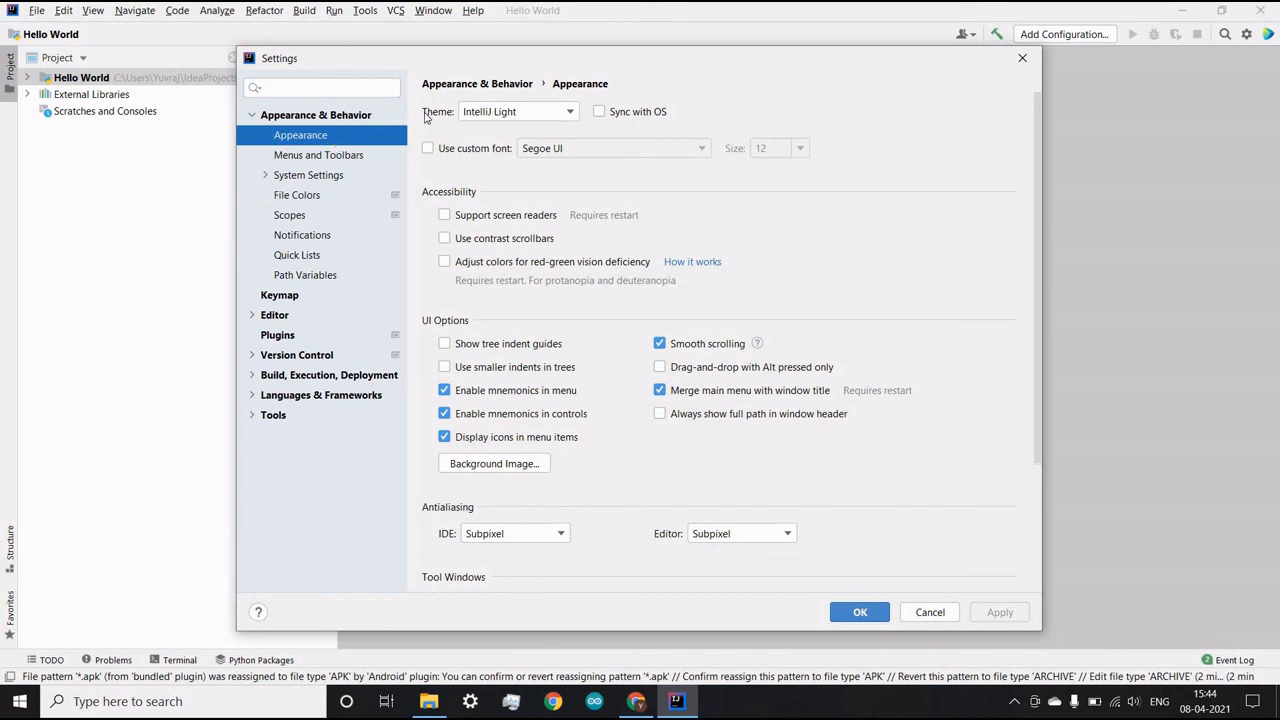
pyautogui.click(554, 114)
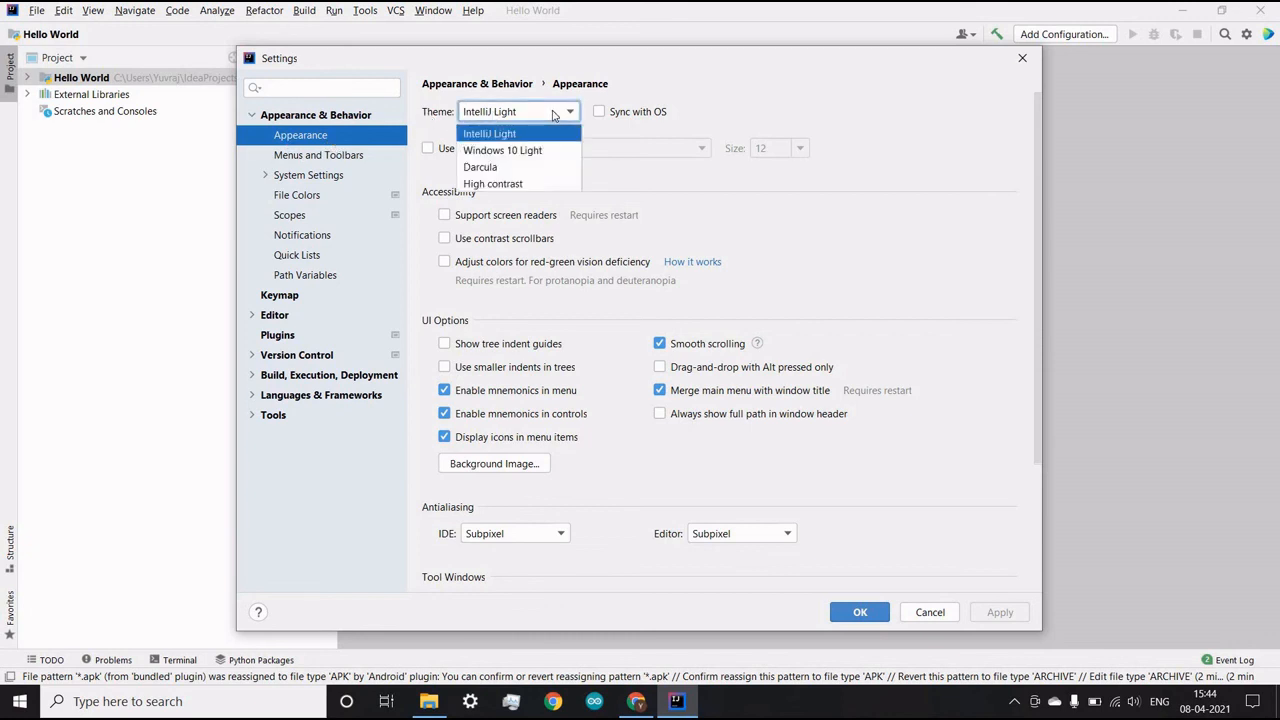
pyautogui.click(546, 183)
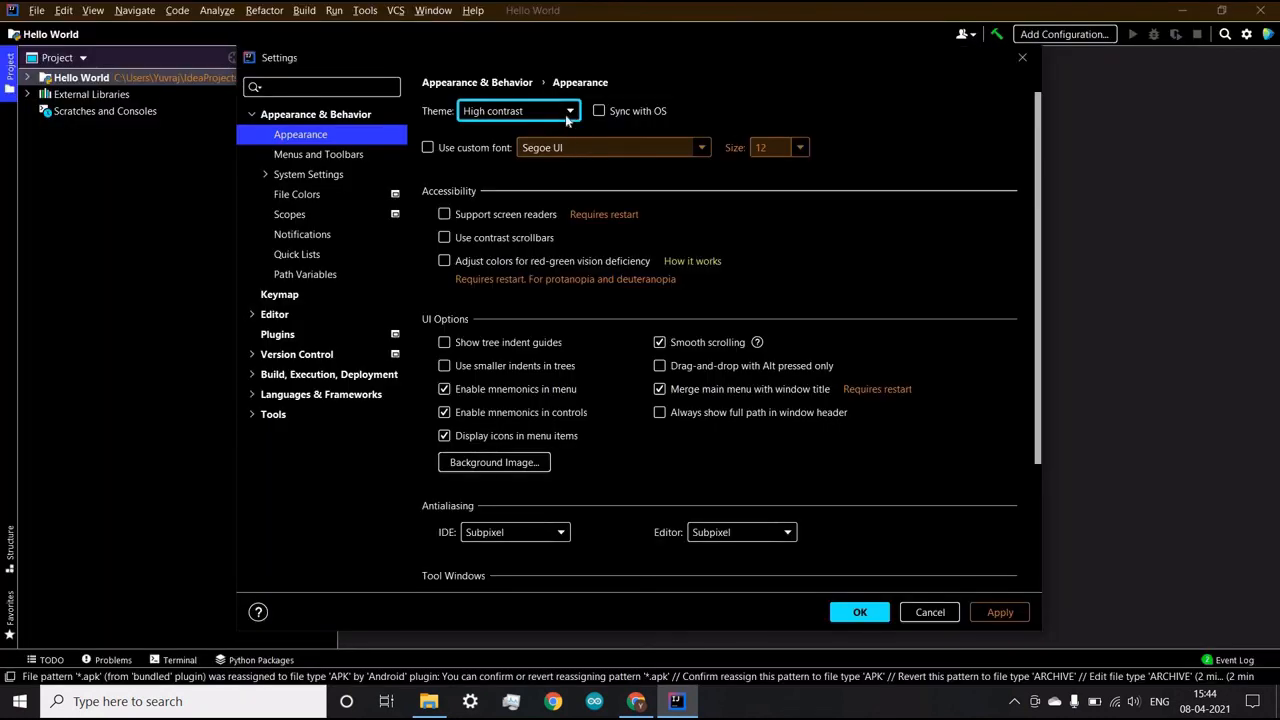
pyautogui.click(566, 117)
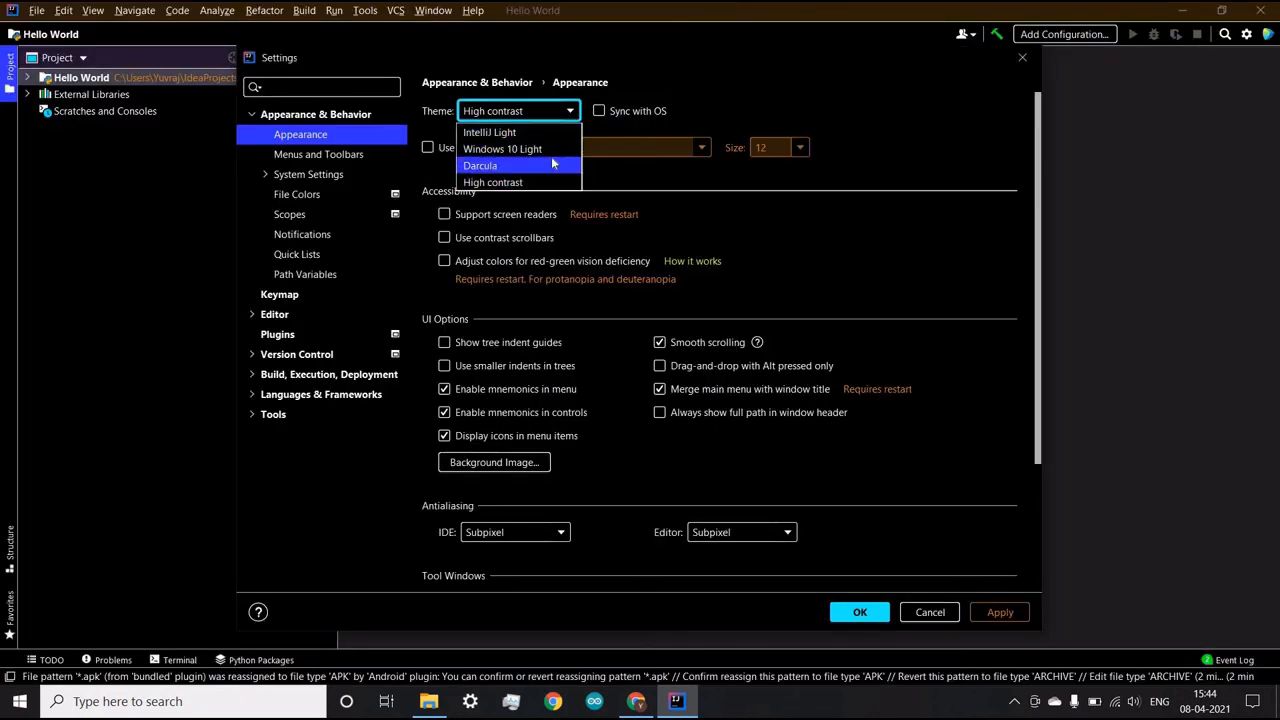
pyautogui.click(553, 165)
# - Set the IDE theme back to IntelliJ Light and save the settings
pyautogui.click(571, 114)
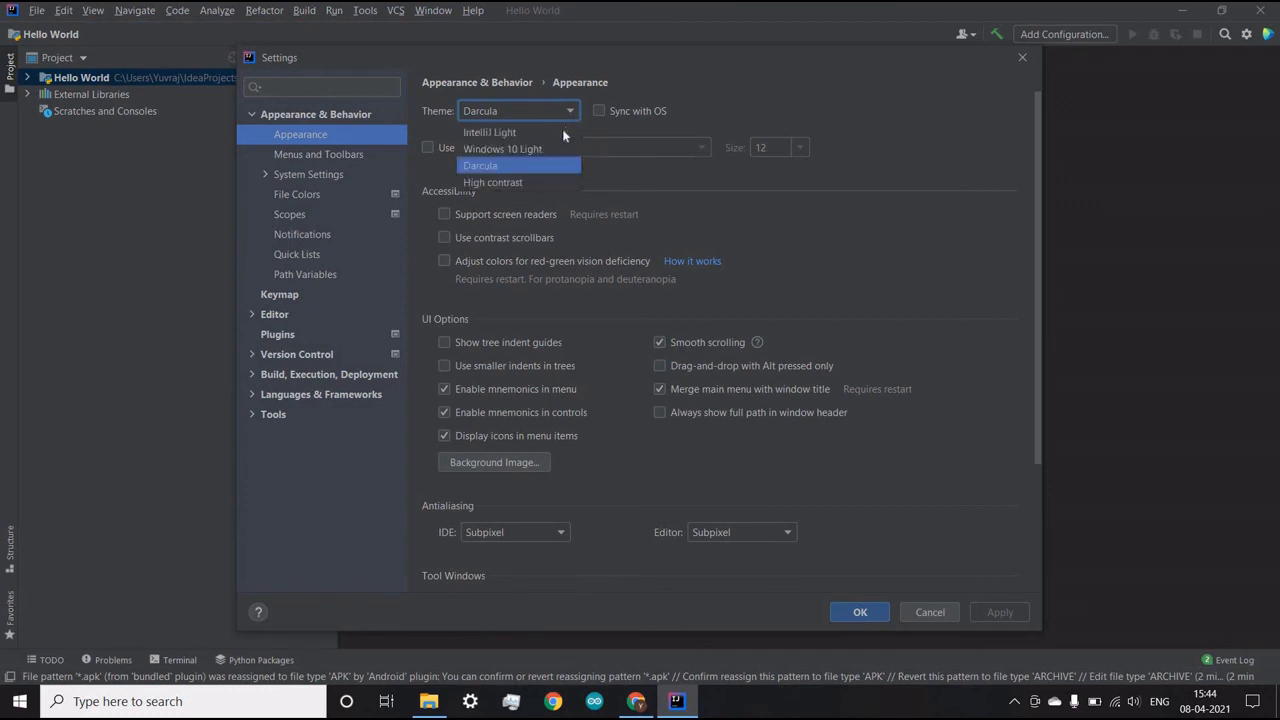
pyautogui.click(561, 132)
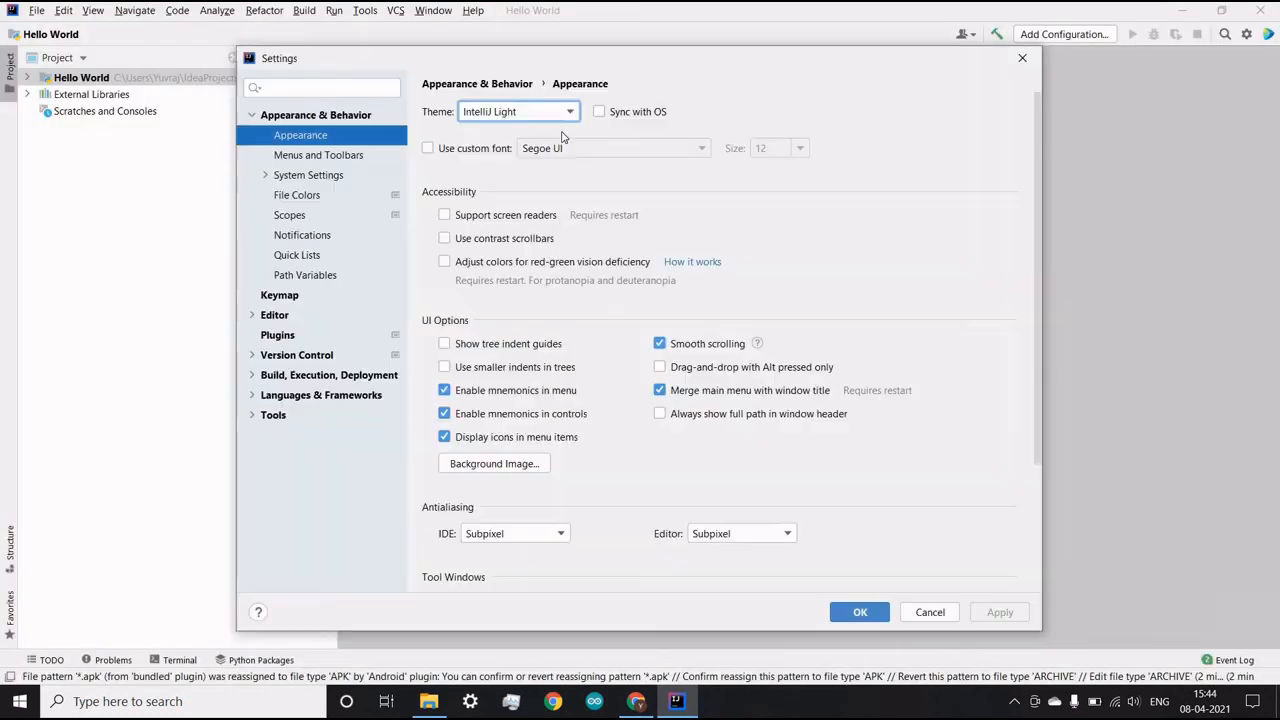
pyautogui.click(860, 612)
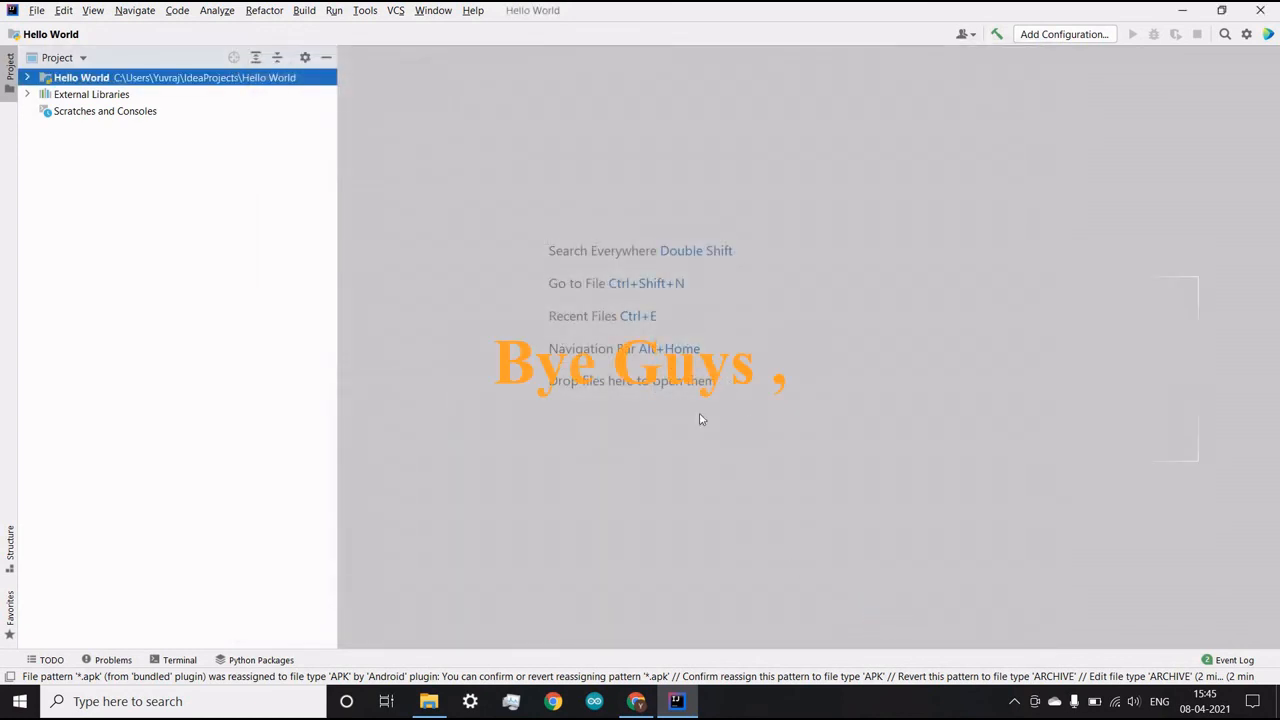